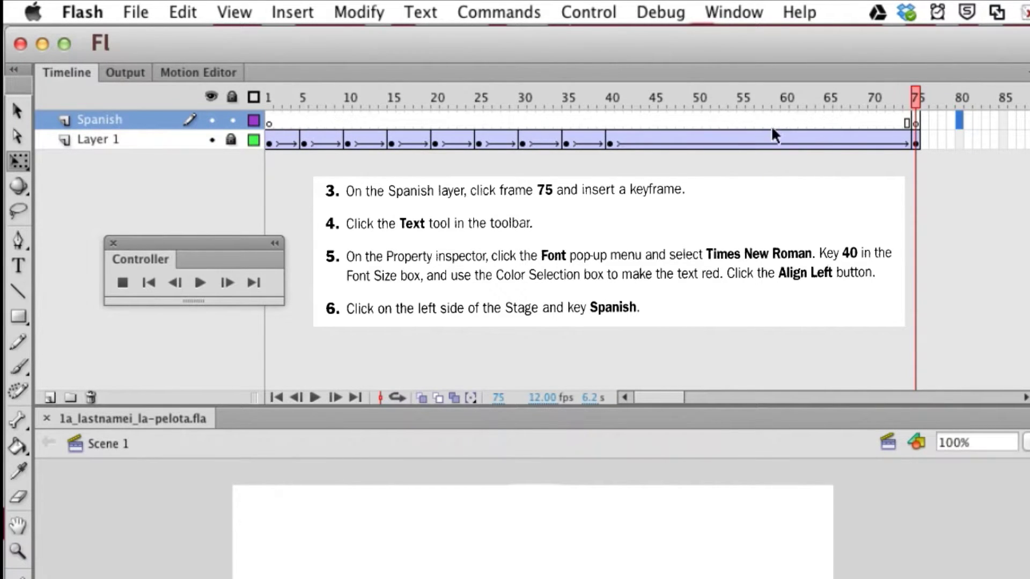
Select frame 75 on the Spanish layer, activate the Text tool and display its properties
click(916, 121)
click(16, 264)
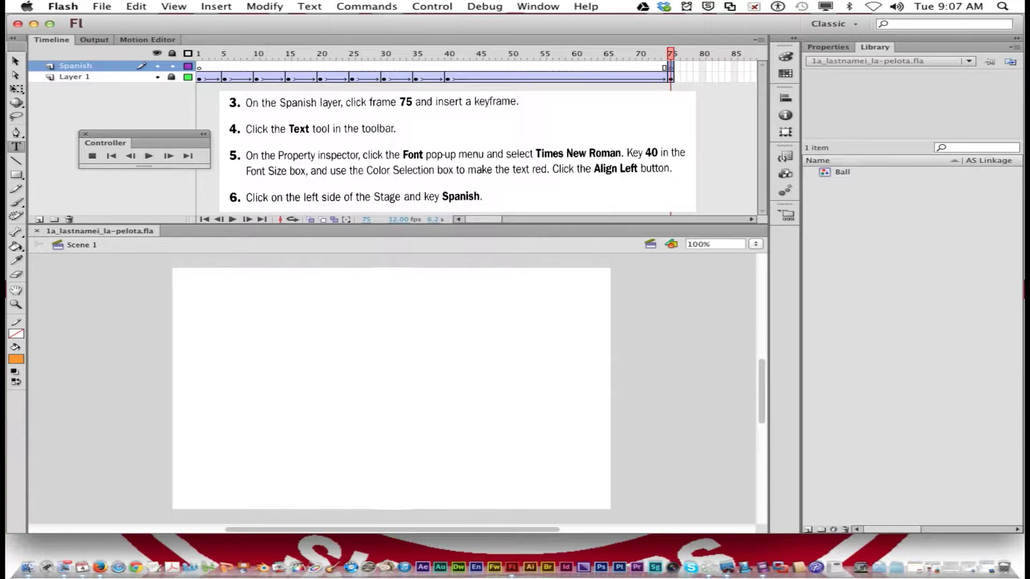
click(831, 51)
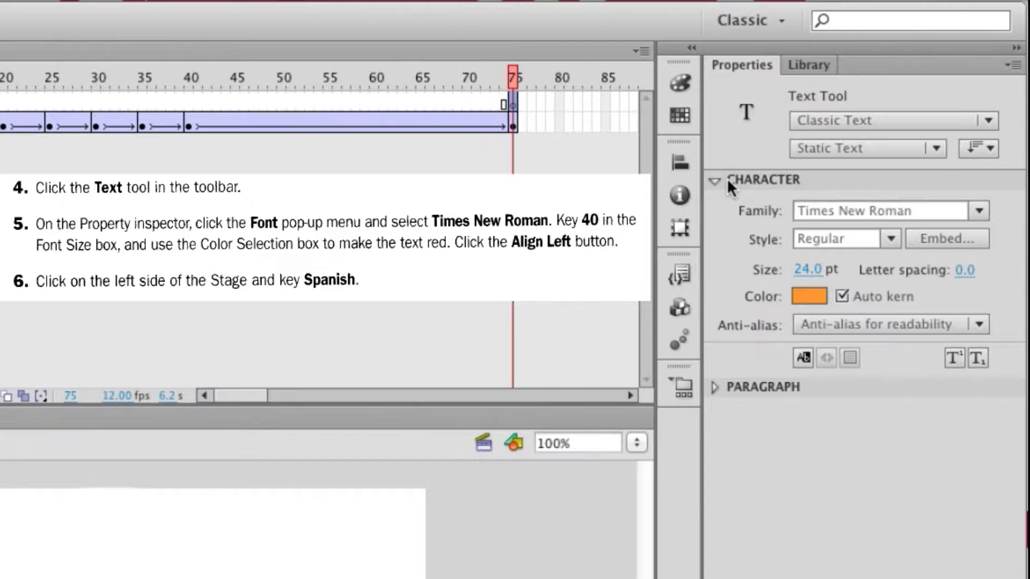
double_click(715, 181)
click(716, 180)
click(715, 180)
click(715, 180)
click(716, 180)
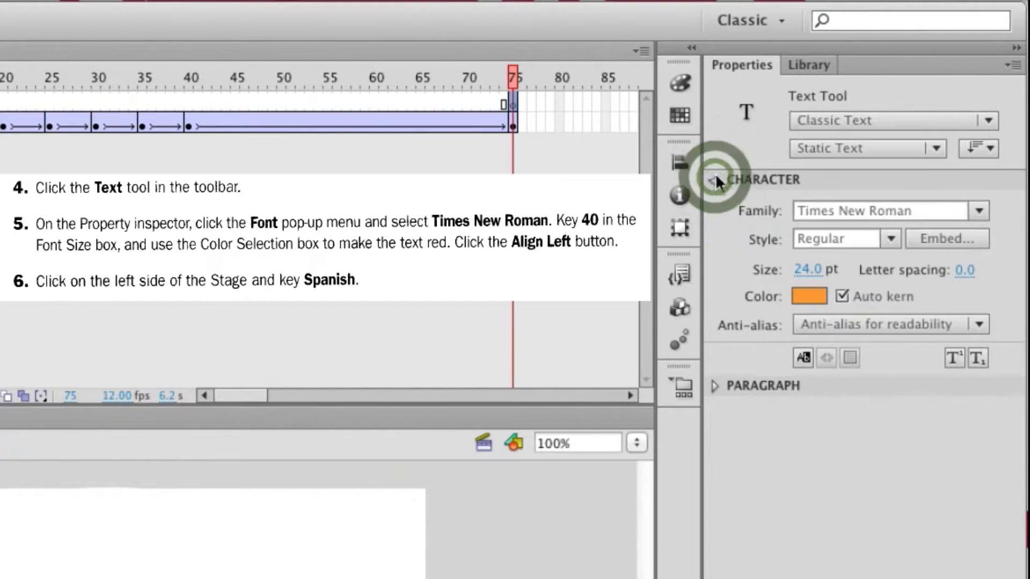
click(715, 180)
click(715, 180)
click(716, 177)
click(716, 178)
click(716, 180)
click(715, 180)
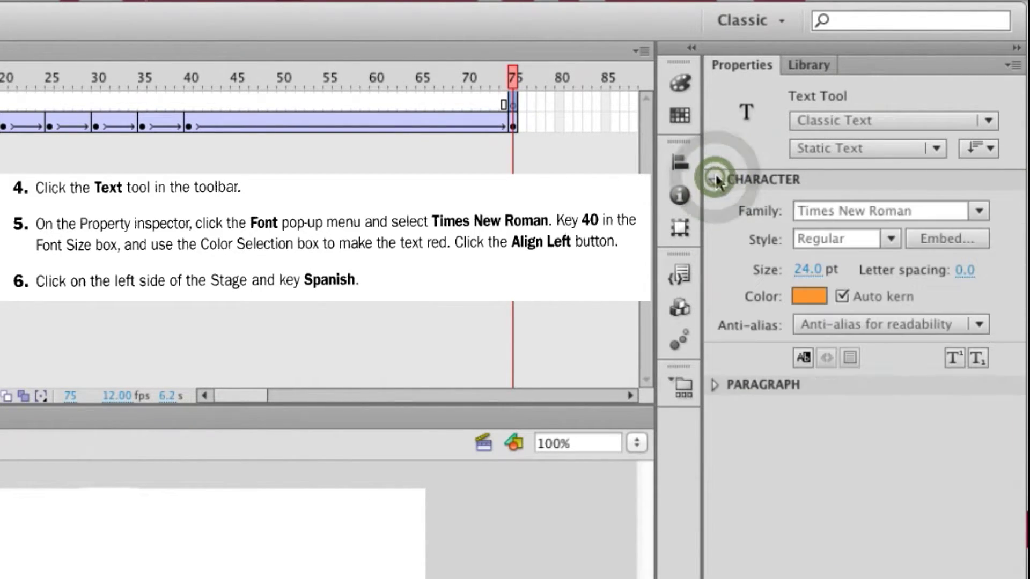
Set the text formatting to Times New Roman, 40 pt, with a red fill color
click(853, 211)
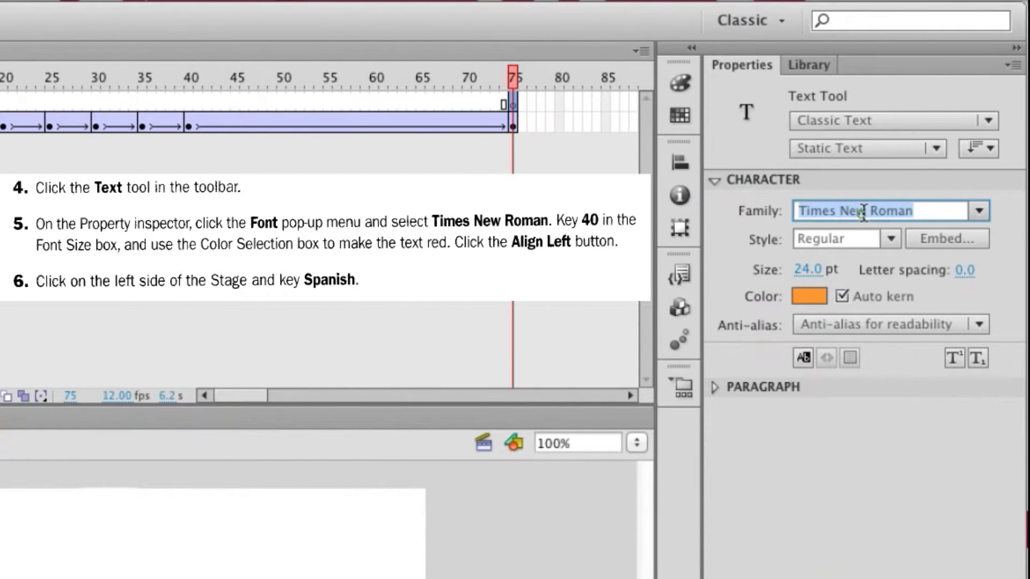
click(979, 210)
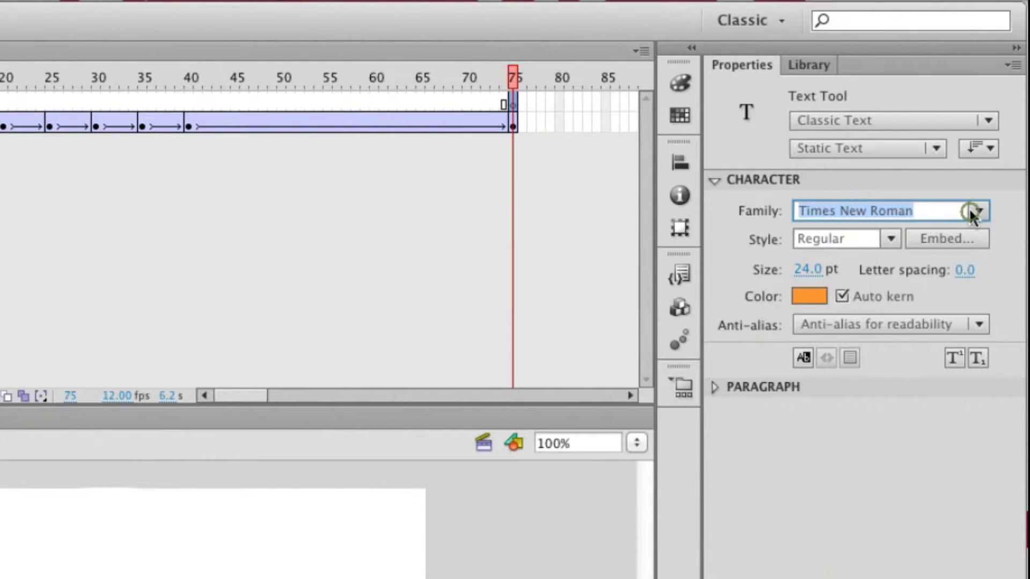
click(1004, 198)
click(811, 271)
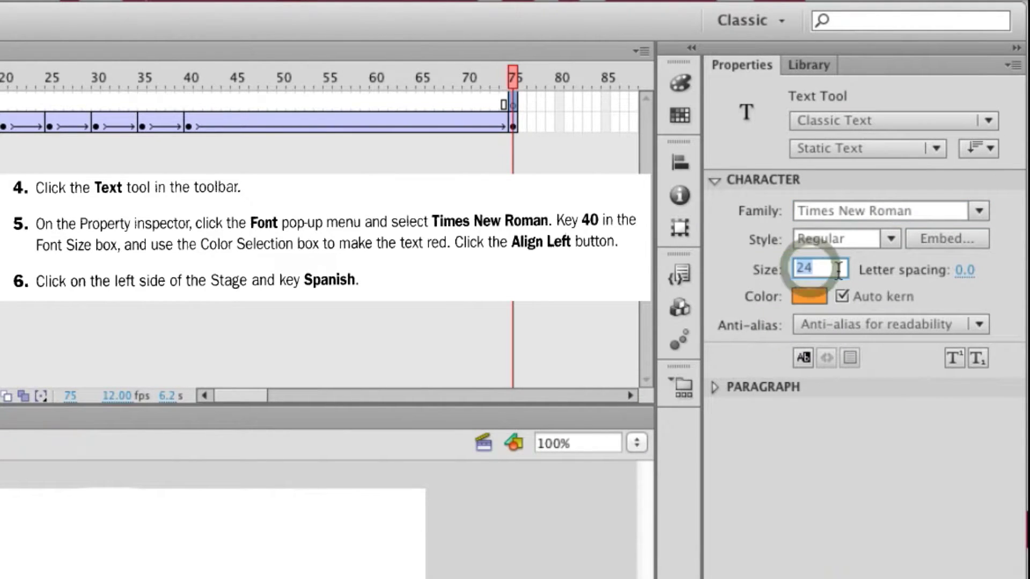
text(40)
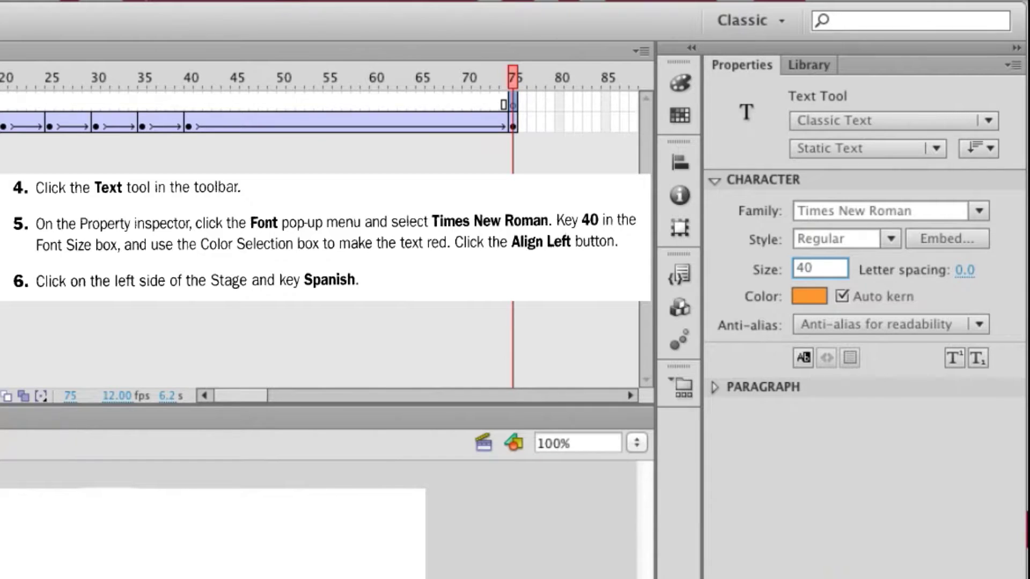
key(Return)
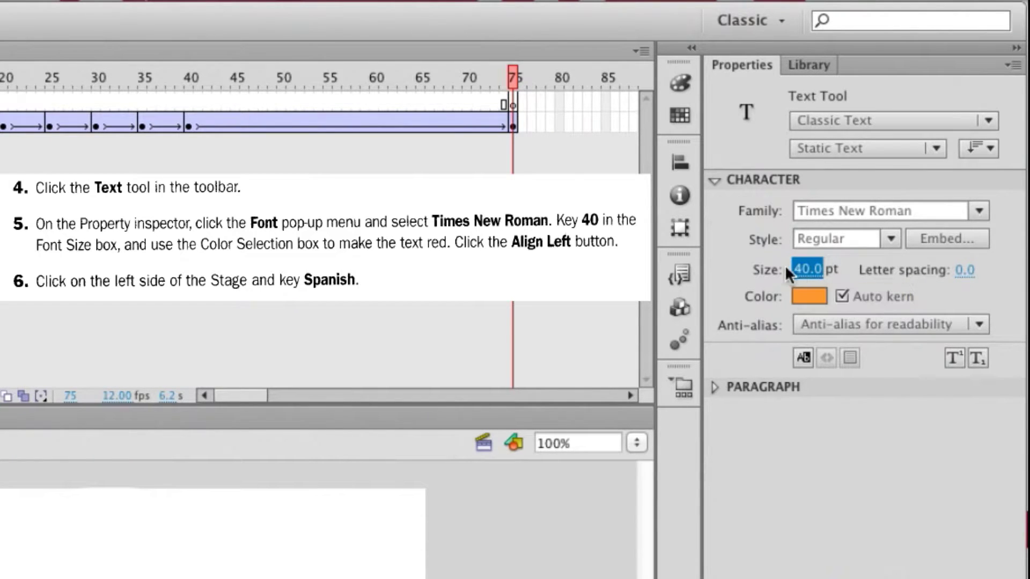
click(806, 294)
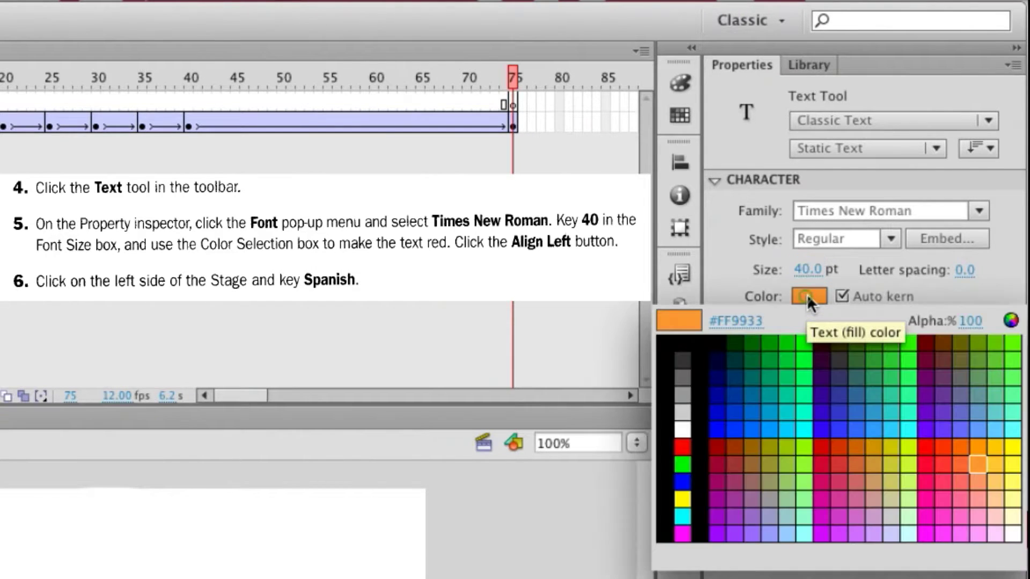
click(683, 445)
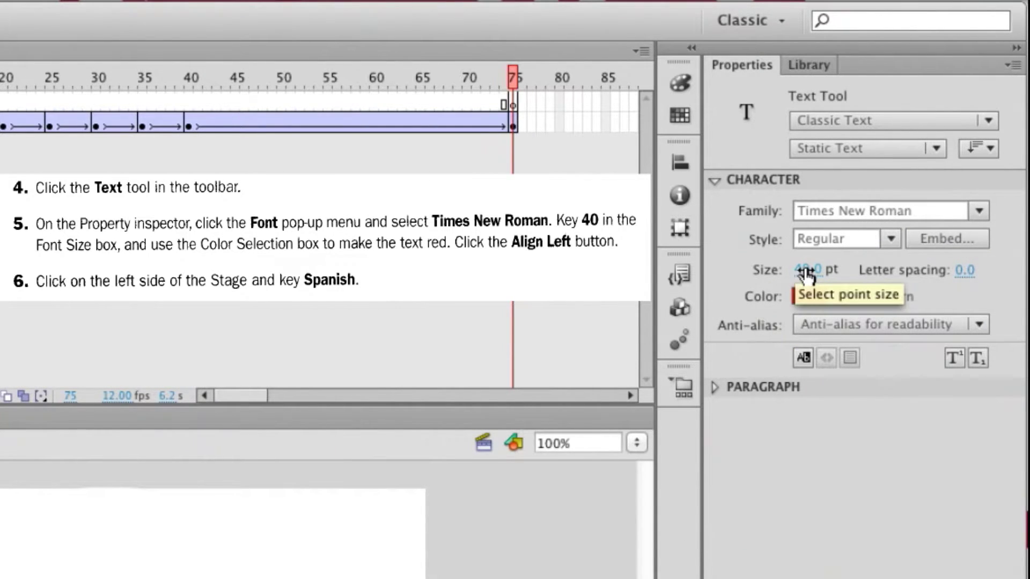
Set the paragraph format of the text to left alignment
click(715, 388)
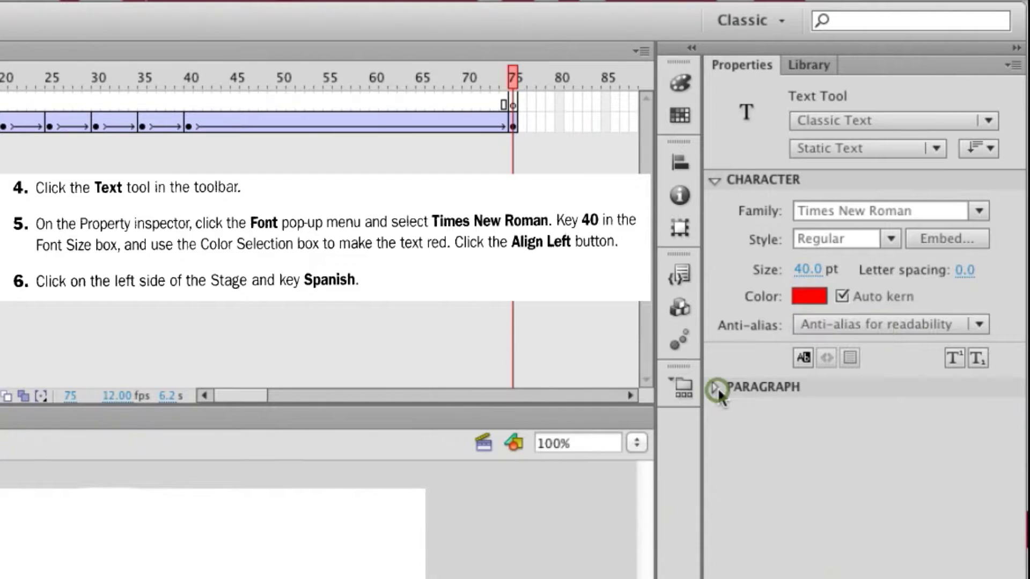
click(717, 388)
click(716, 388)
click(717, 388)
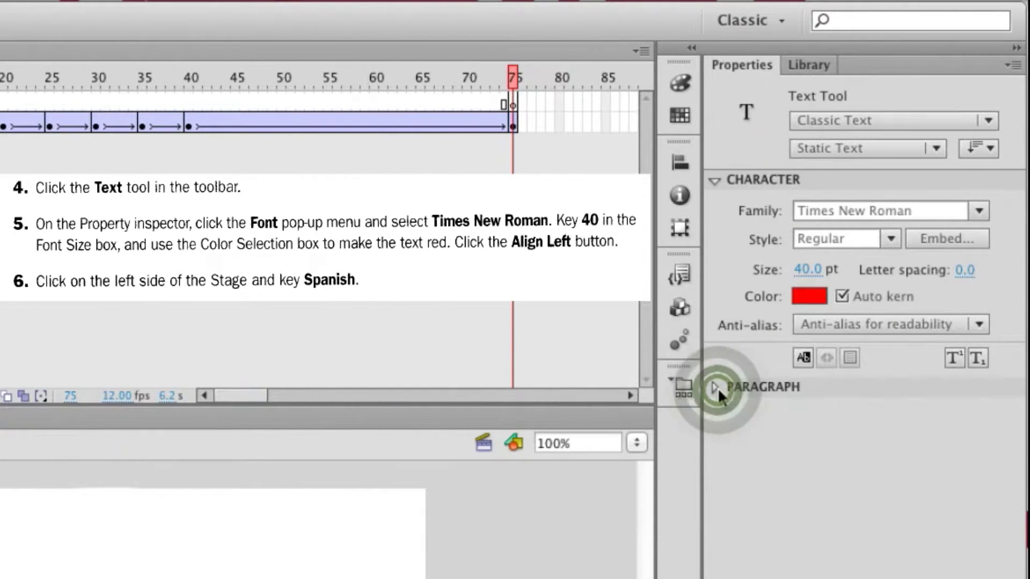
click(717, 388)
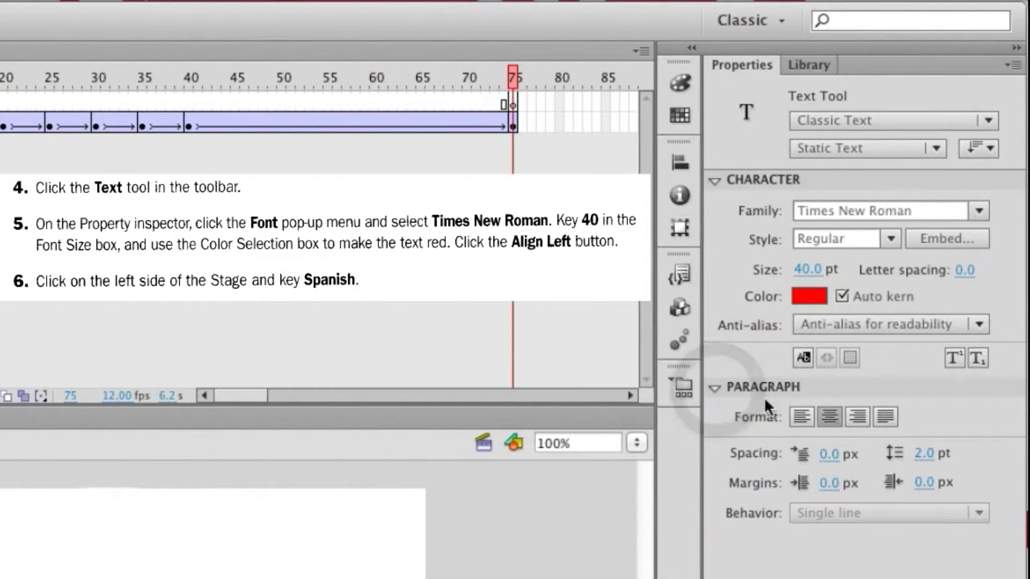
click(801, 418)
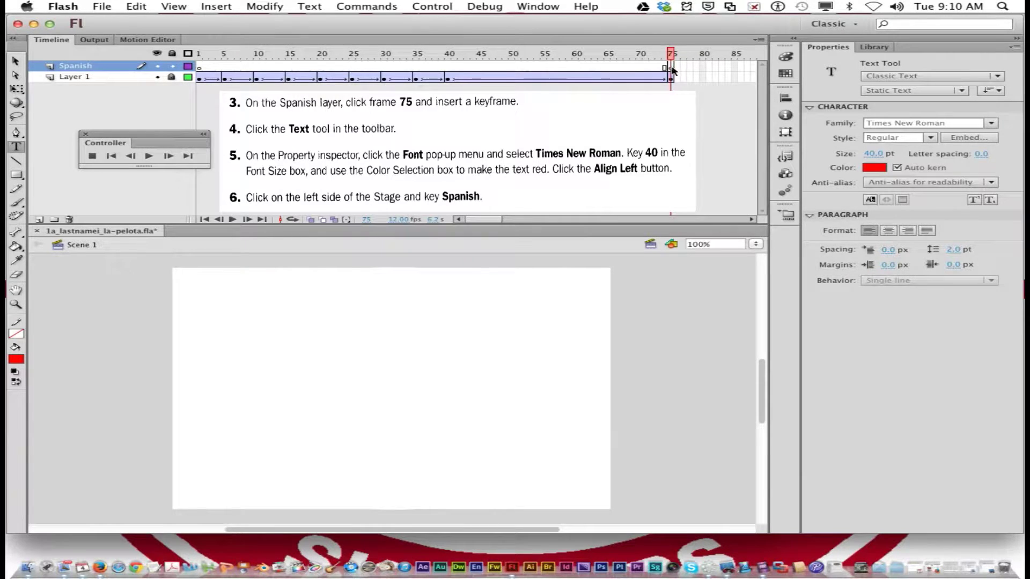
Add the text "Spanish" on the left side of the Stage at frame 75, at about X 21, Y 137
click(671, 69)
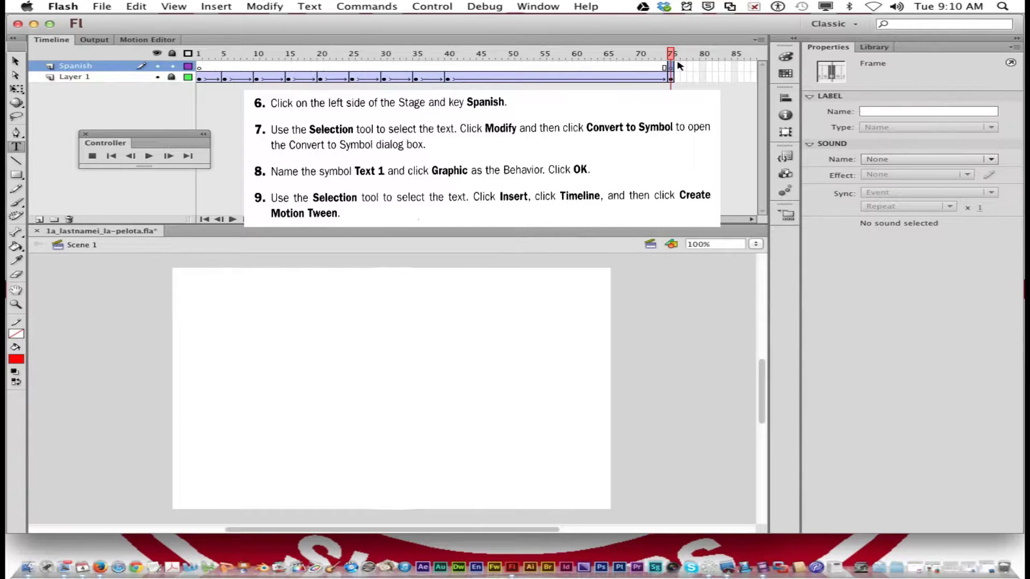
click(192, 374)
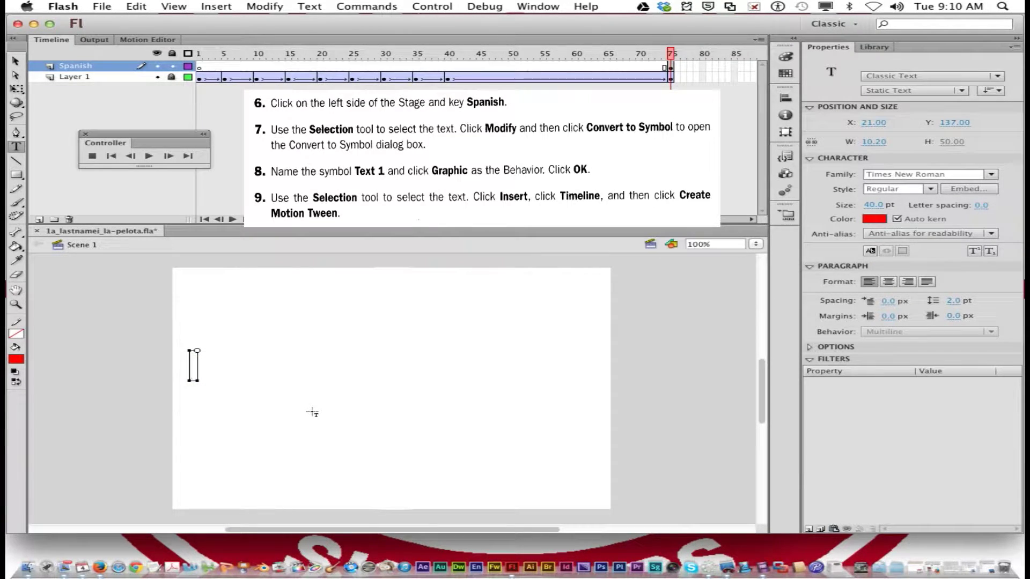
text(Spa)
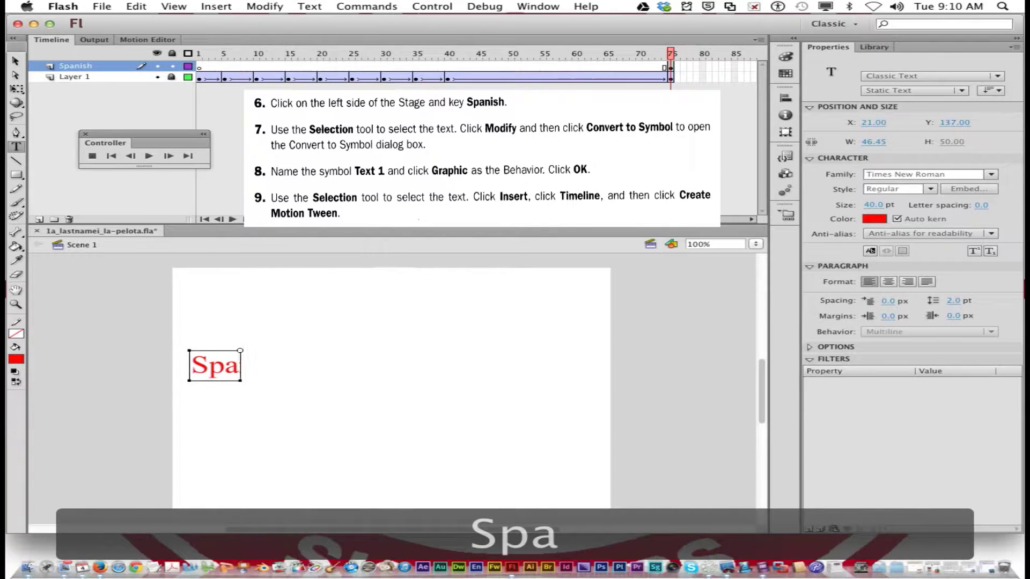
text(nish)
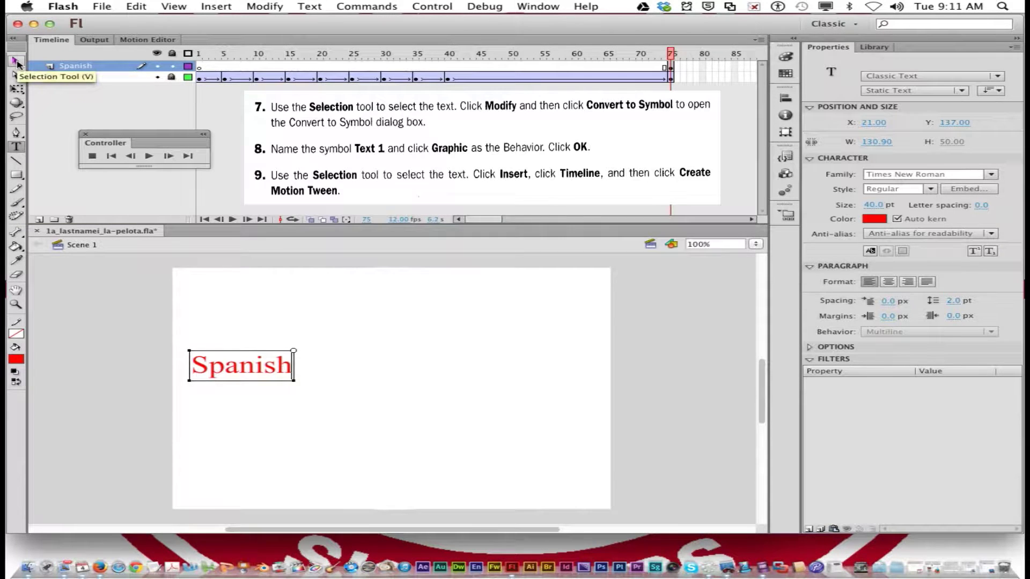
text(v)
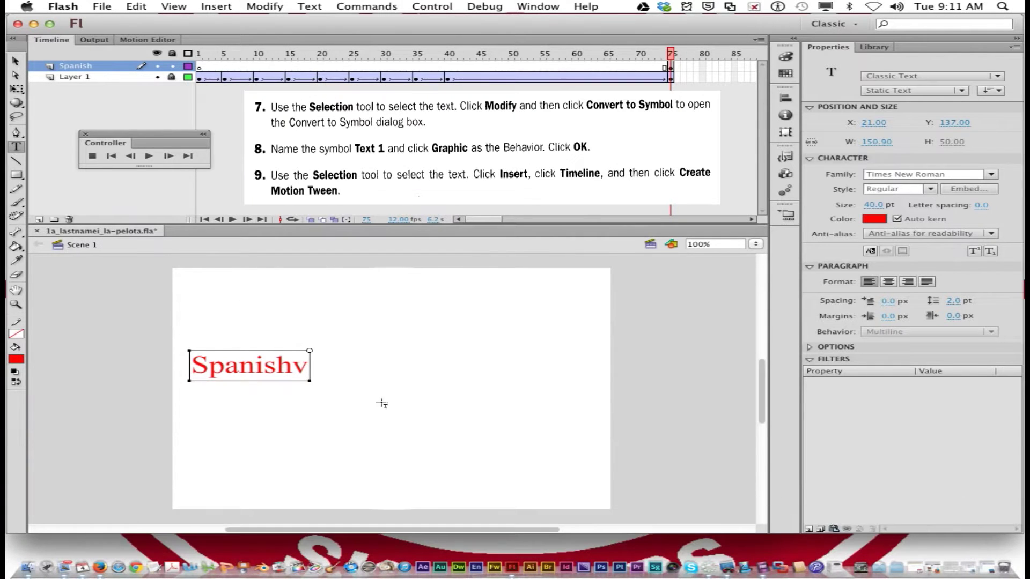
key(BackSpace)
click(327, 354)
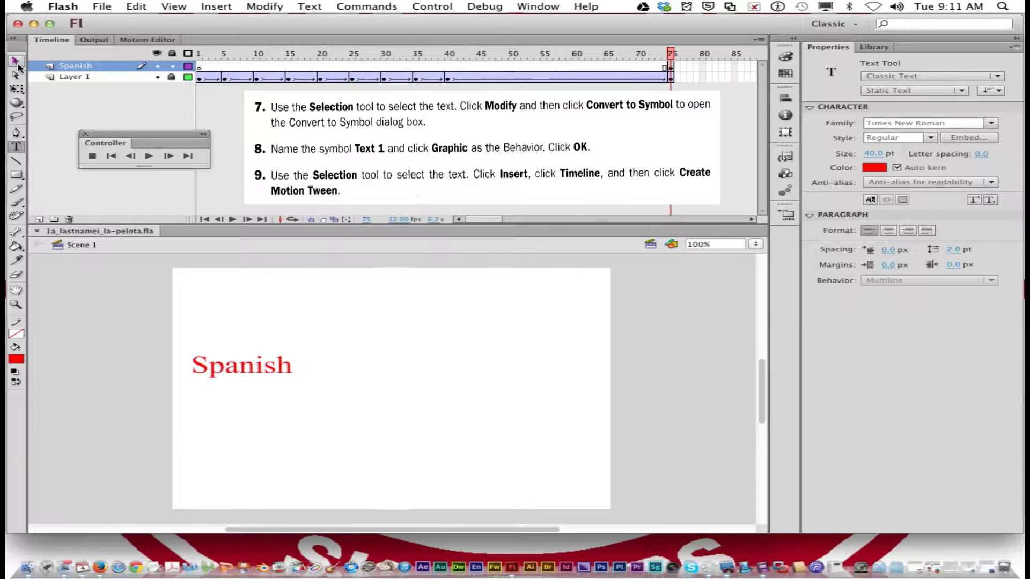
Convert the "Spanish" text to a Graphic symbol named "Text 1" and check it in the library
key(v)
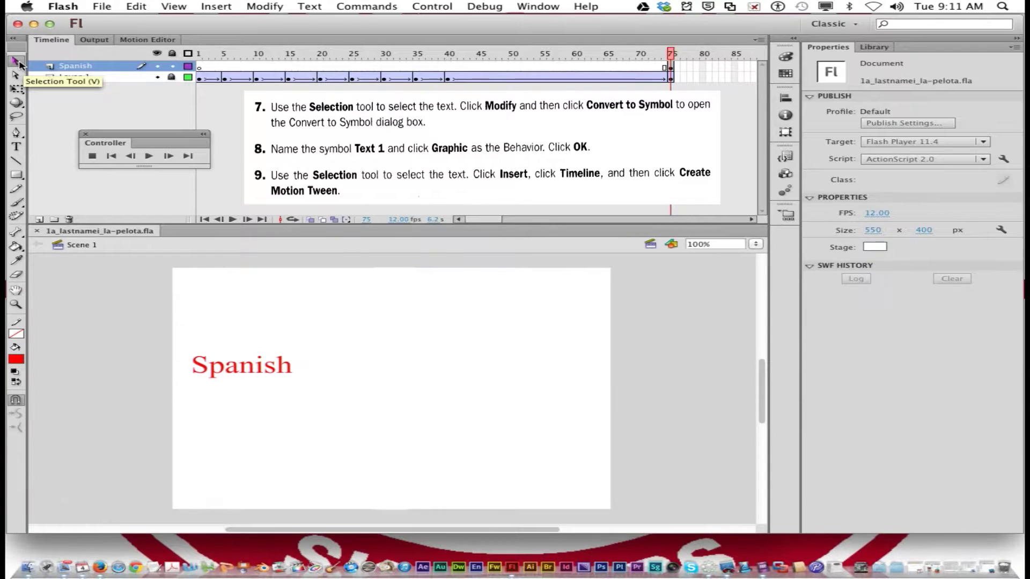
click(149, 287)
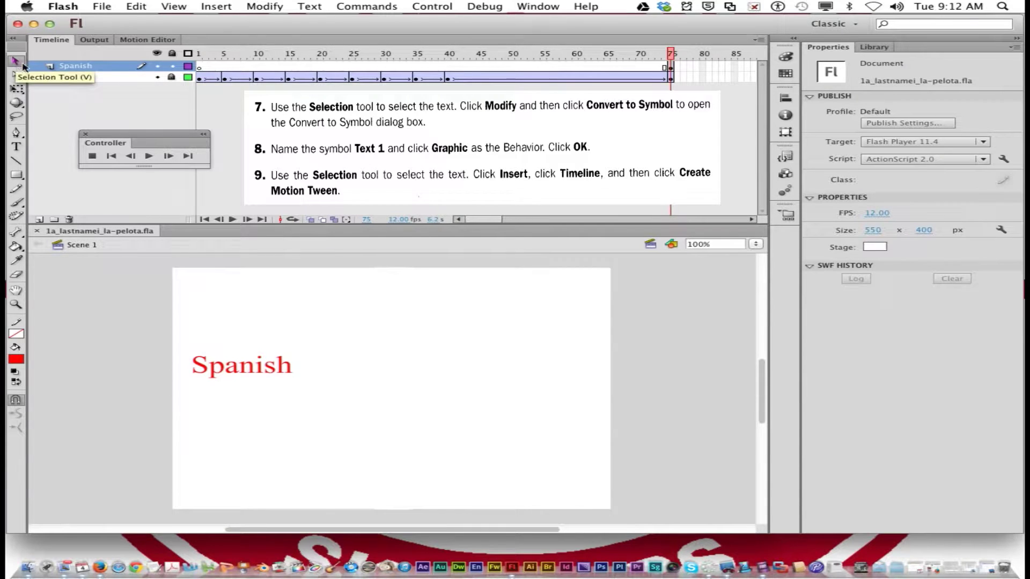
click(248, 370)
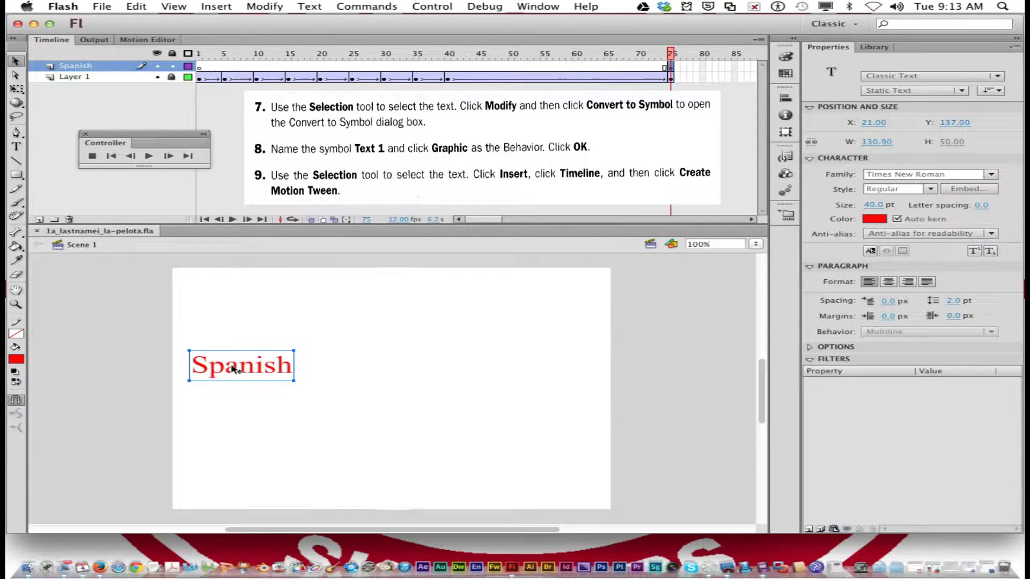
click(265, 7)
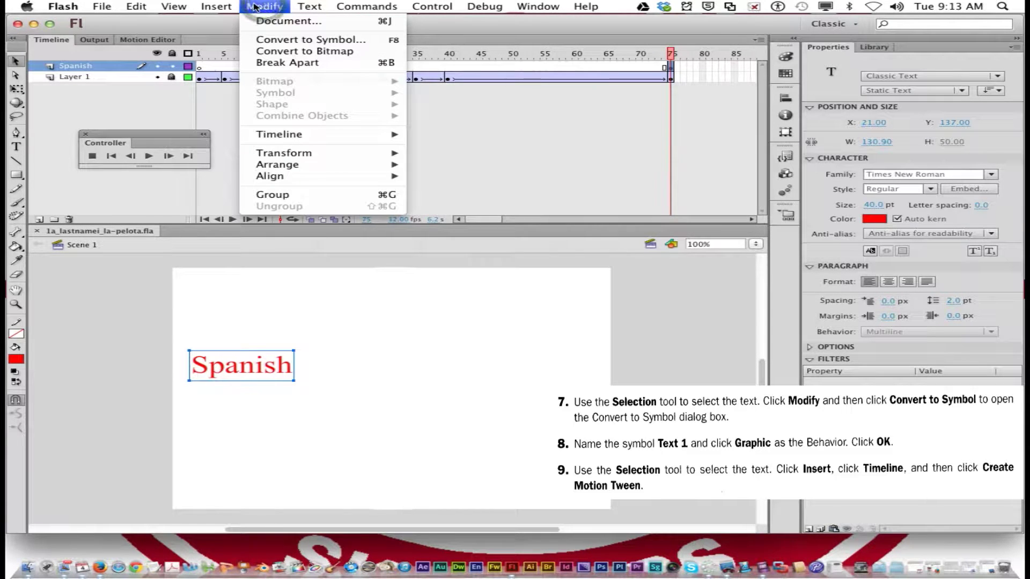
click(280, 41)
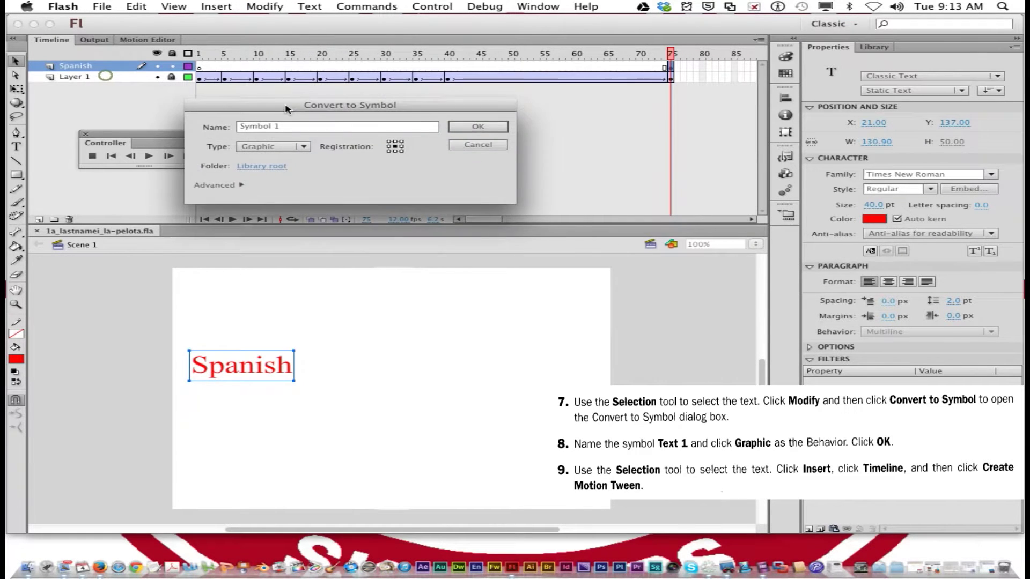
drag(356, 263, 292, 263)
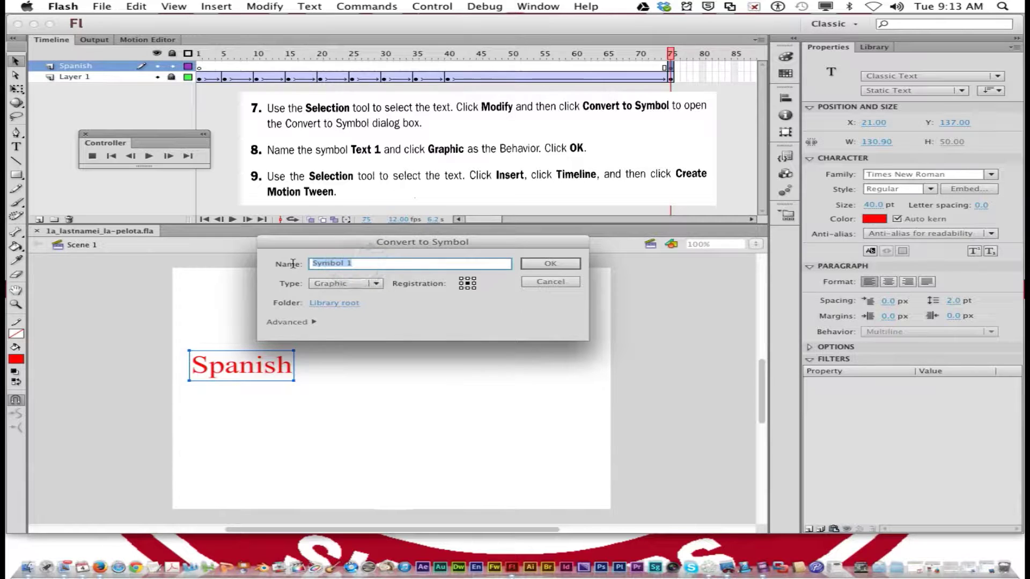
text(Tex)
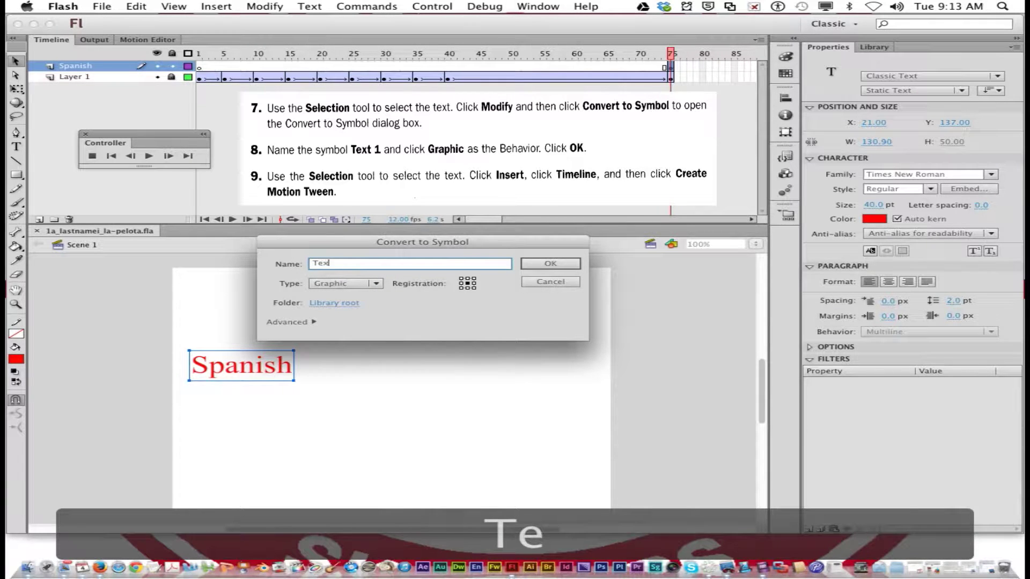
text(t 1)
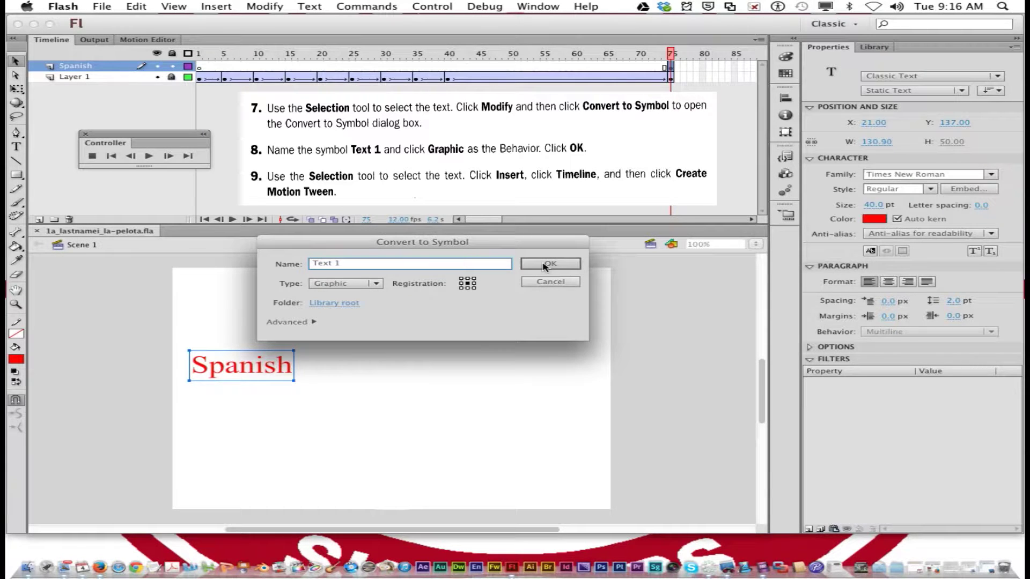
click(547, 264)
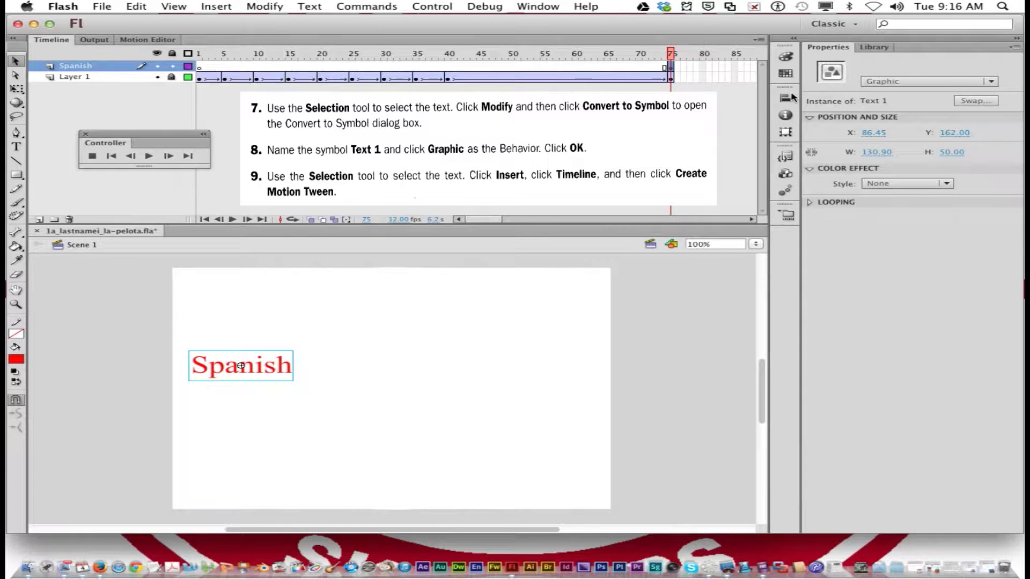
click(872, 49)
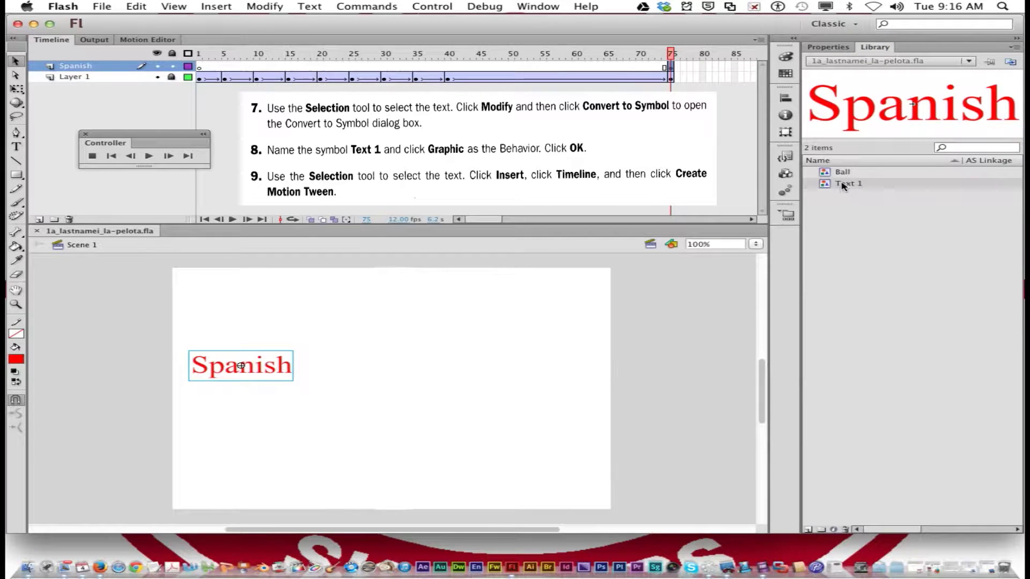
click(832, 48)
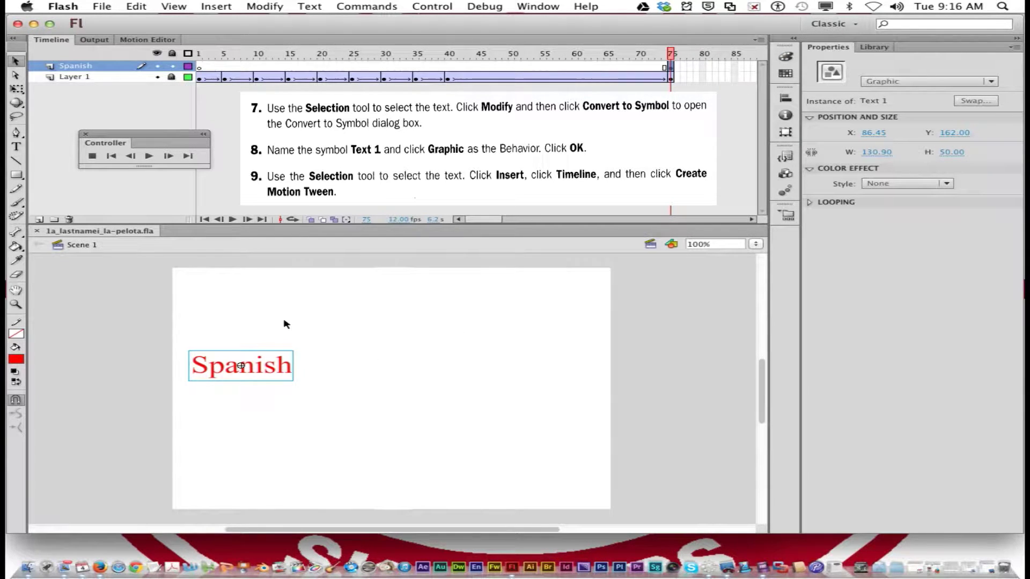
Select the Spanish text symbol on the Stage and apply a Classic Tween to it at frame 75
click(15, 62)
click(272, 364)
click(216, 6)
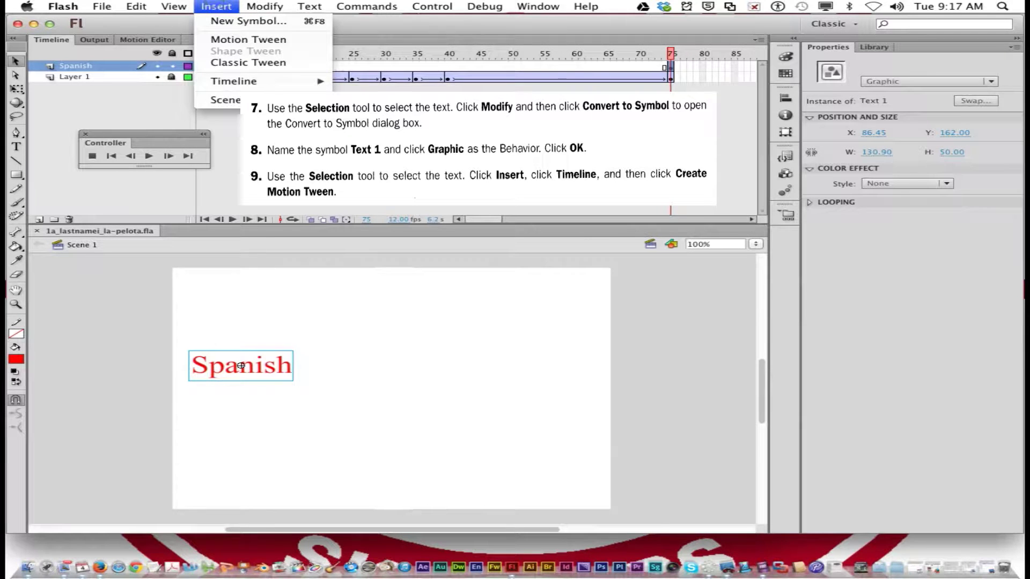
click(252, 64)
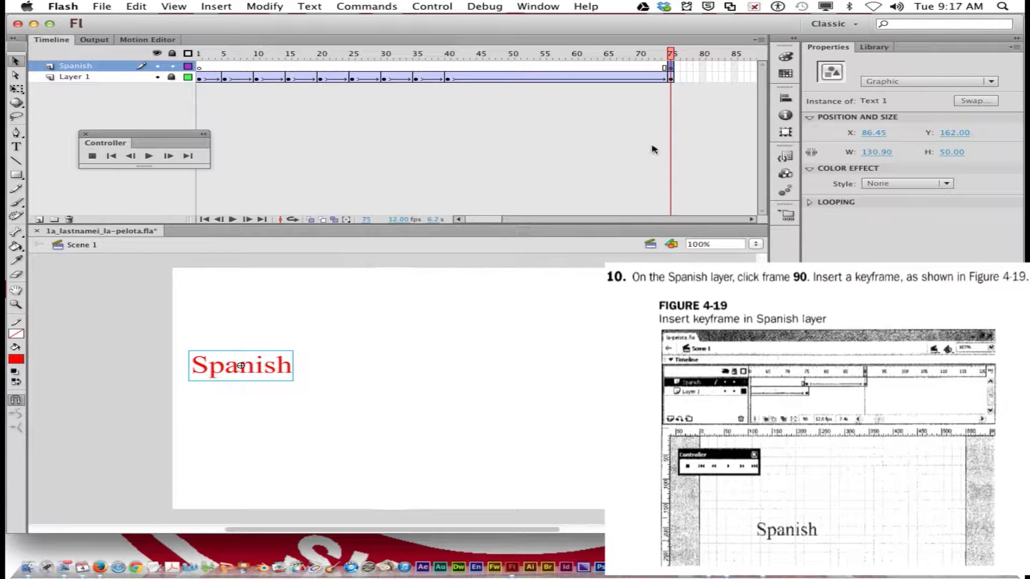
Insert a keyframe at frame 90 on the Spanish layer
drag(488, 222, 497, 221)
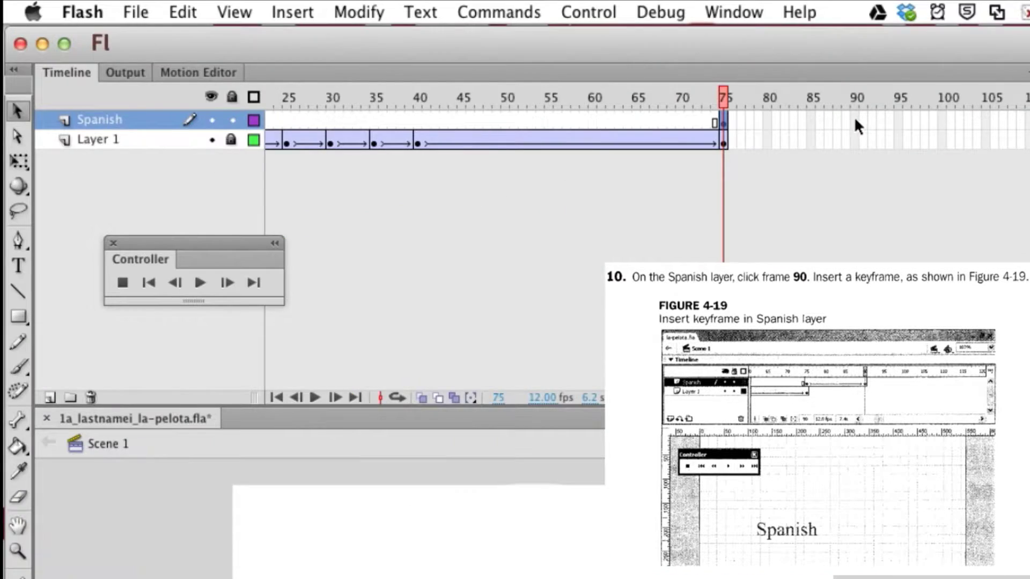
click(626, 66)
key(F6)
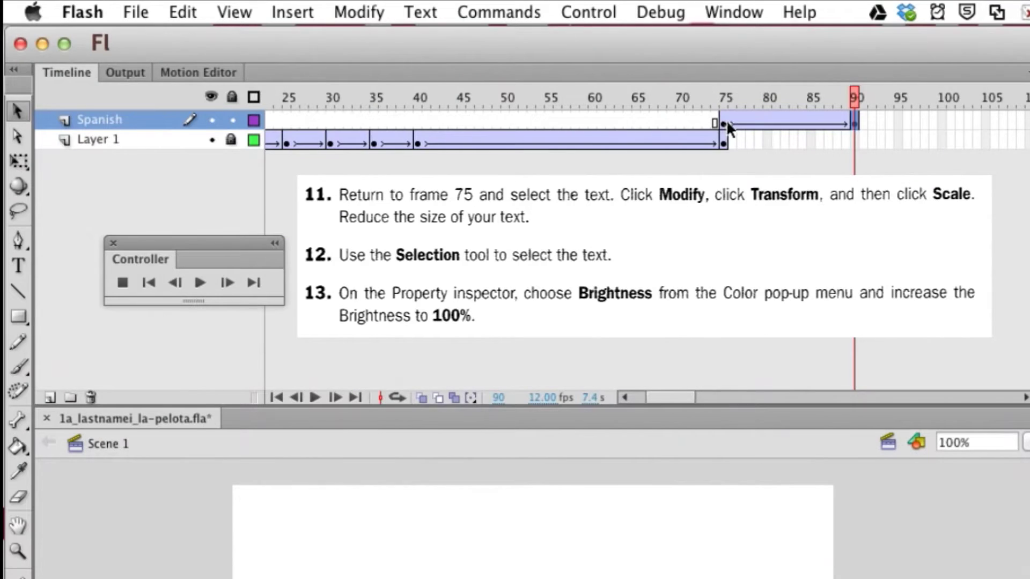
Scale the Spanish text at frame 75 down to about 69 wide and 22 high with the Free Transform tool
click(533, 68)
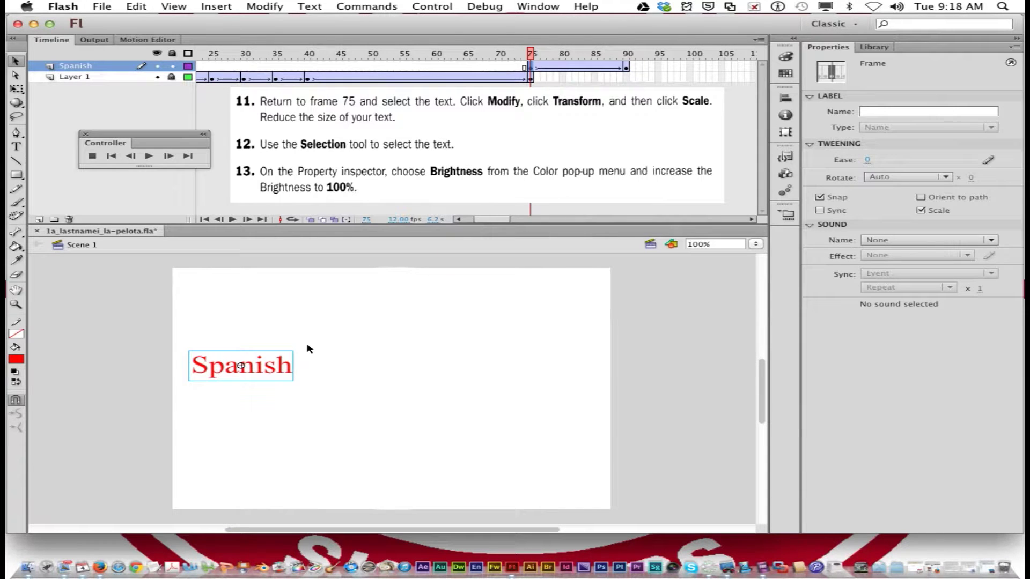
key(q)
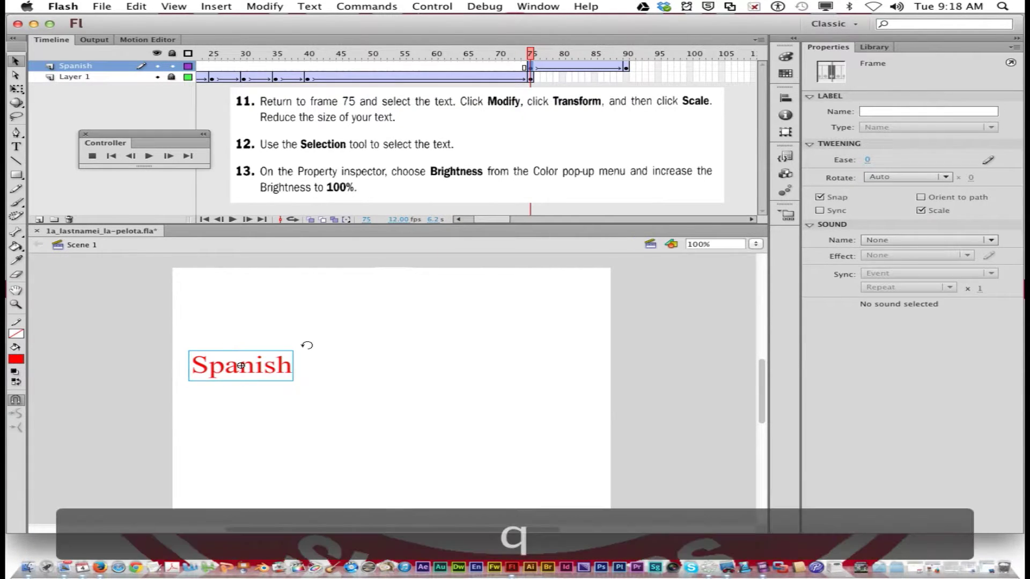
drag(294, 350, 222, 369)
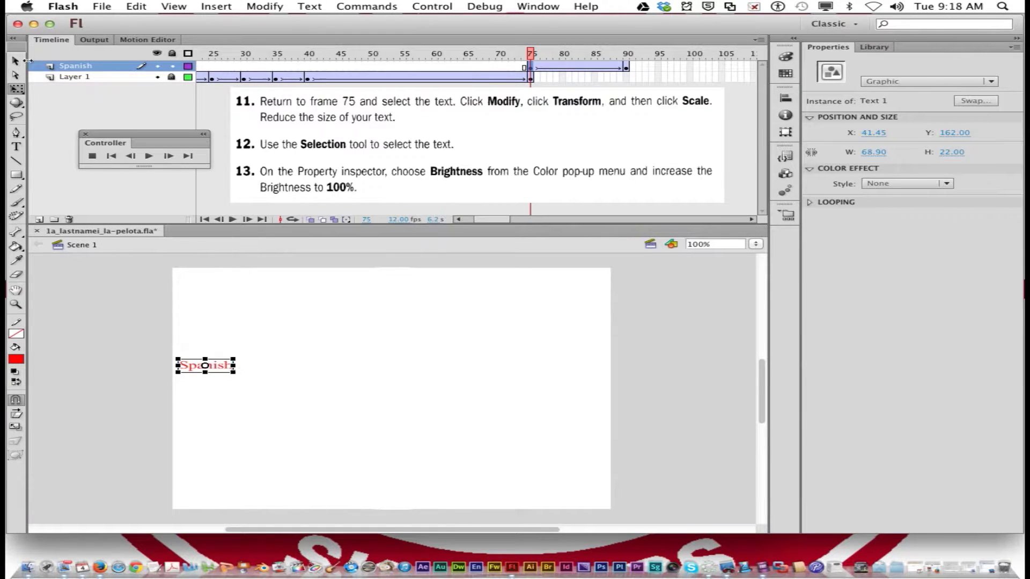
Apply a Brightness color effect of 100% to the reduced Spanish text at frame 75
key(v)
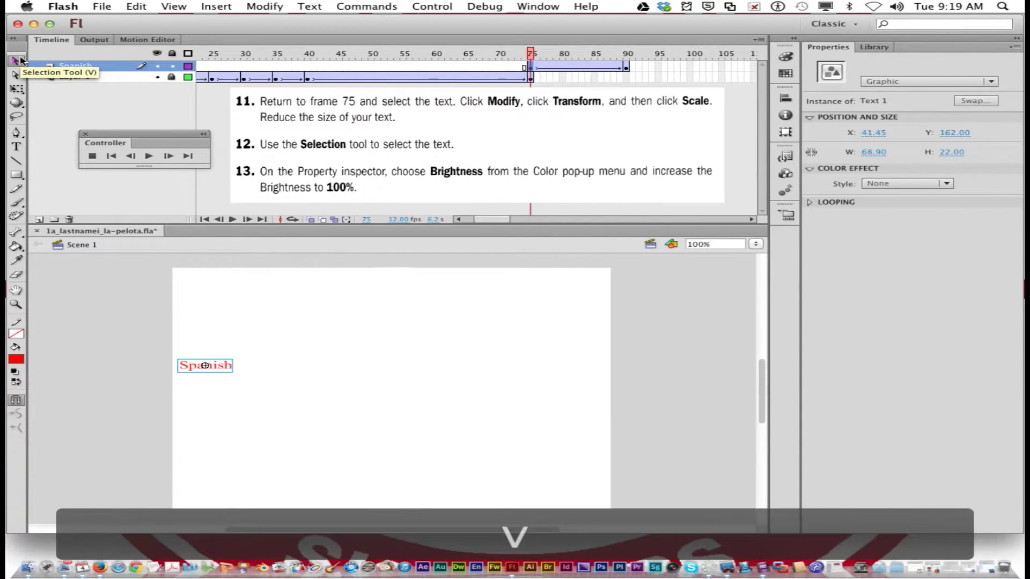
click(223, 367)
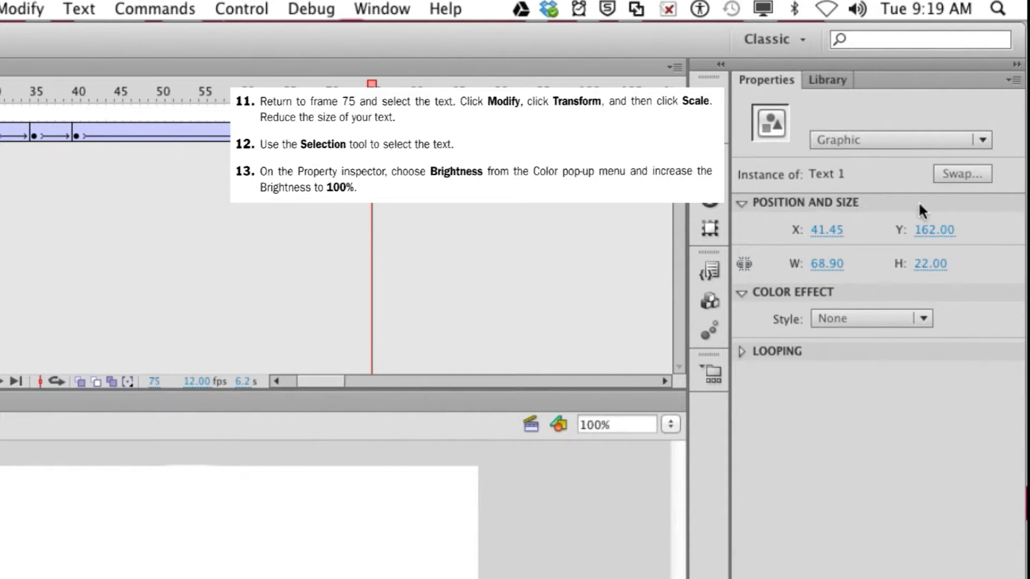
click(917, 318)
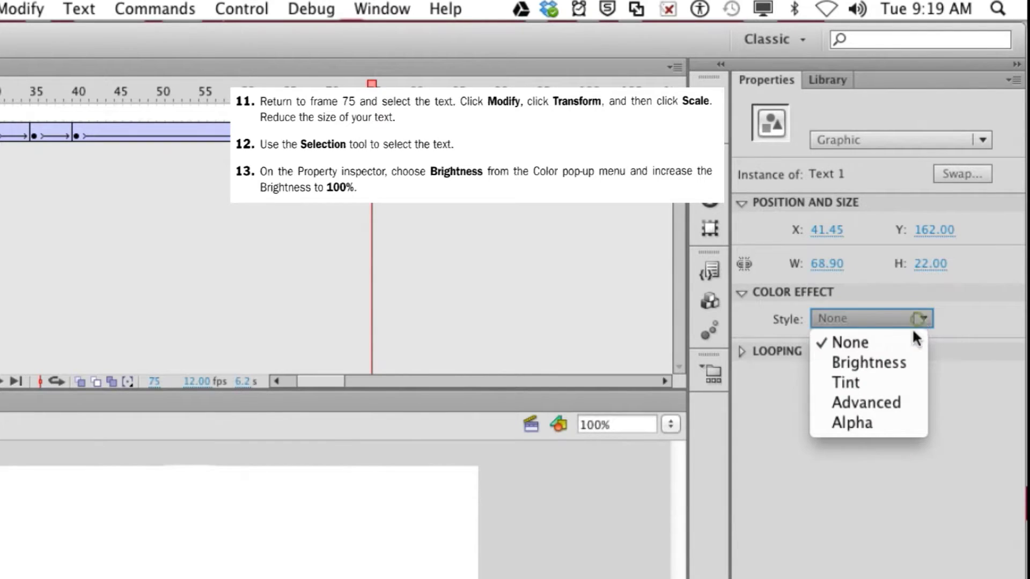
click(906, 361)
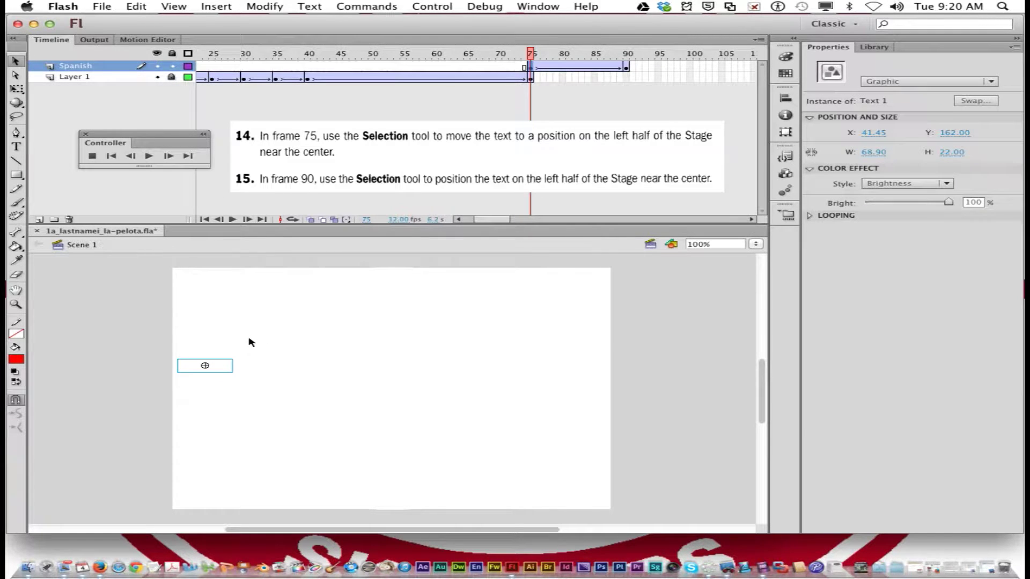
Reposition the Spanish text slightly at frame 75, and move it at frame 90 to the left half of the Stage near the center
drag(217, 370, 213, 379)
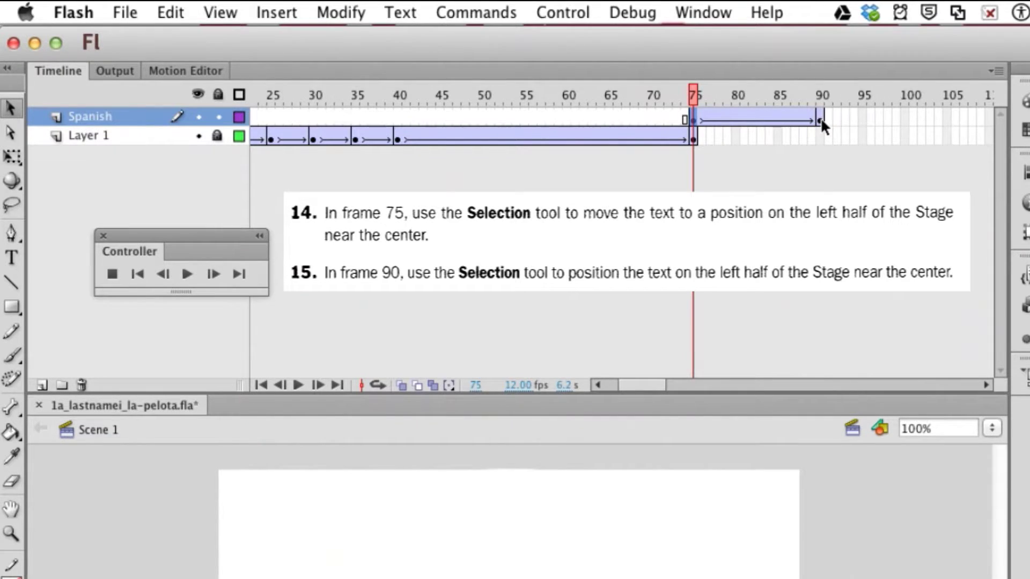
click(628, 66)
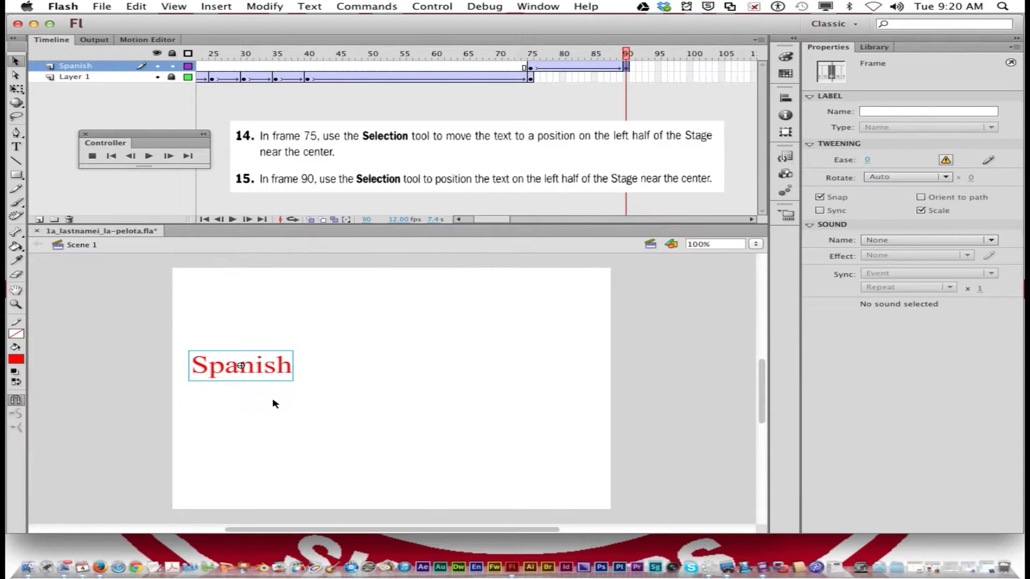
drag(259, 367, 356, 381)
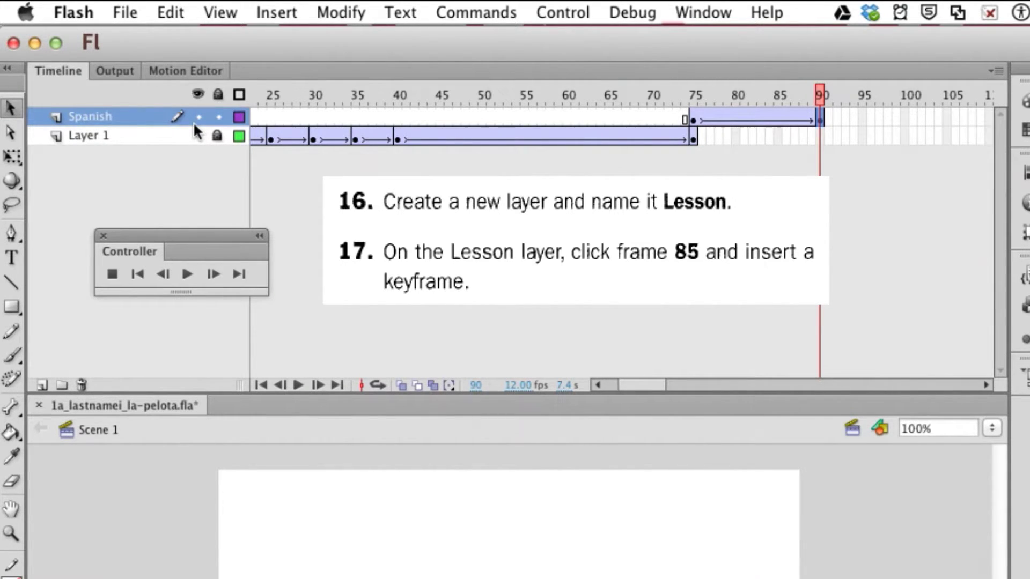
Lock the Spanish layer and save the document
click(217, 115)
key(super+s)
click(218, 136)
Create a new layer above the Spanish layer and name it "Lesson"
click(43, 385)
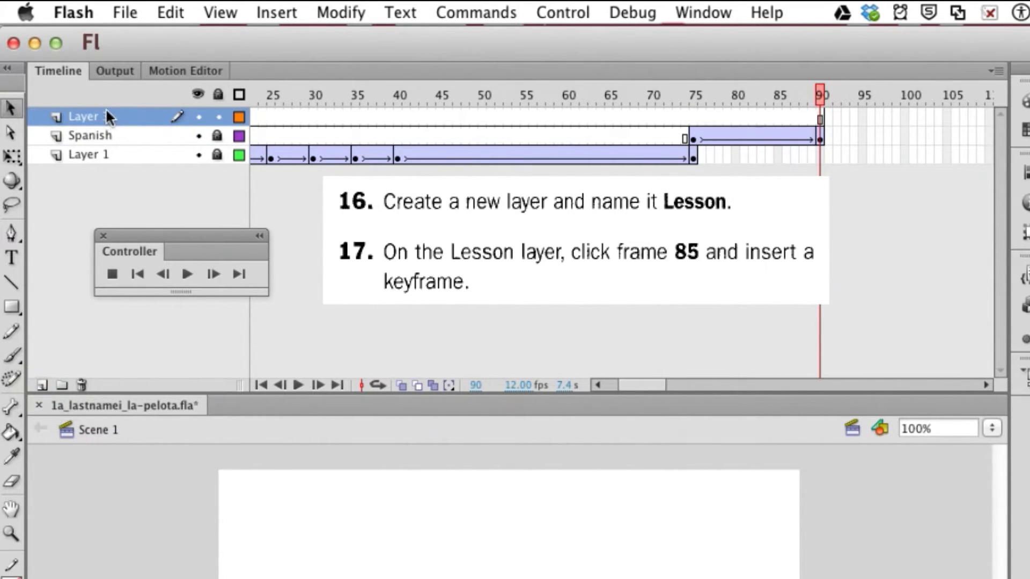
double_click(89, 117)
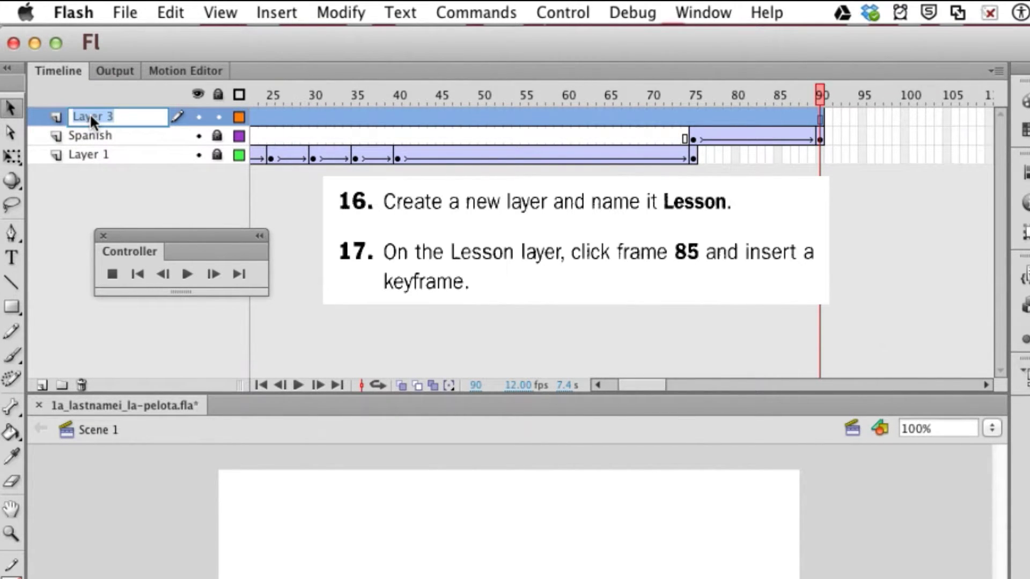
text(Lesson)
click(303, 117)
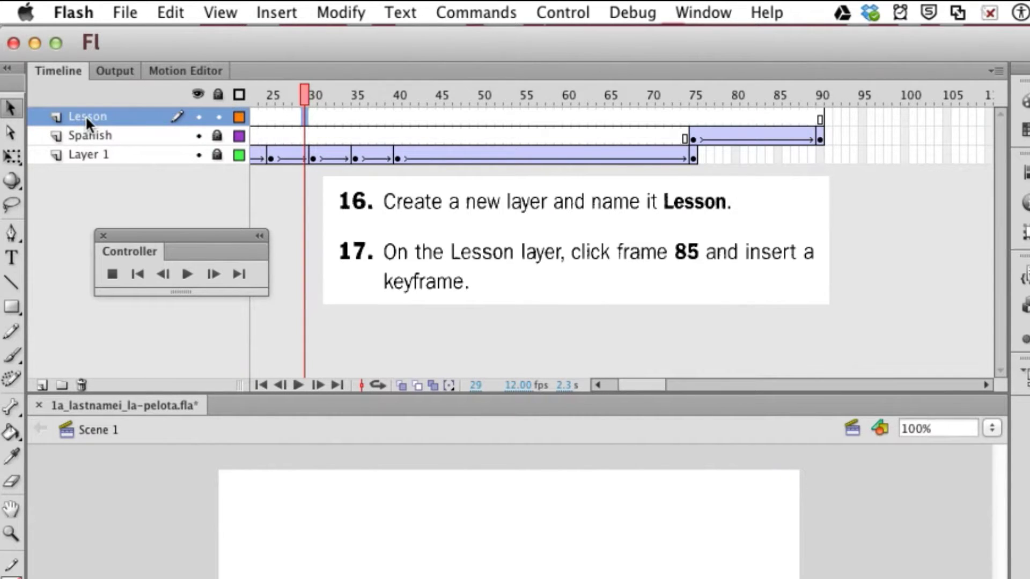
Insert a keyframe at frame 85 on the Lesson layer
click(778, 116)
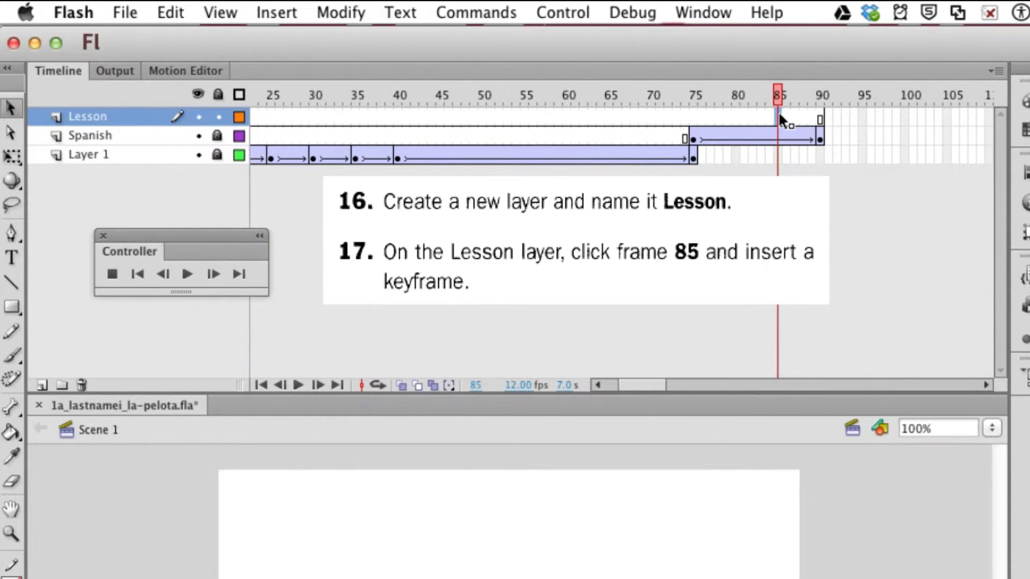
key(F6)
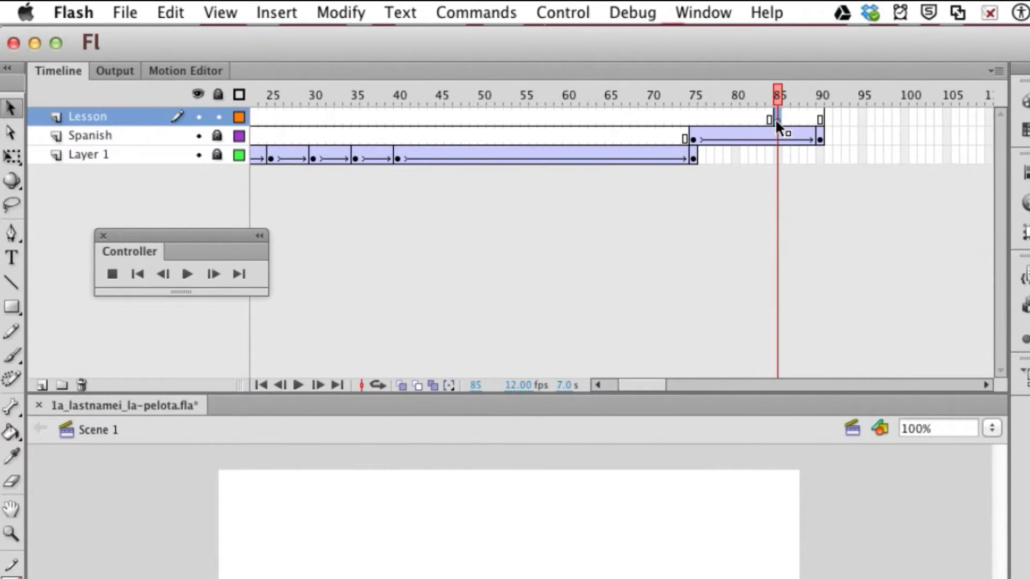
drag(779, 120, 717, 115)
key(super+z)
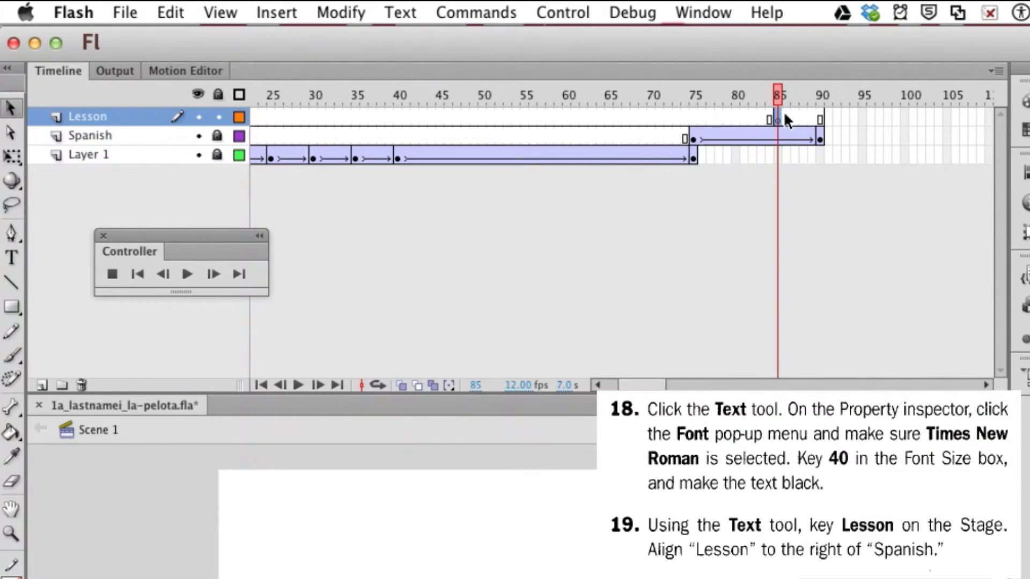
Activate the Text tool and set its text color to black
click(13, 258)
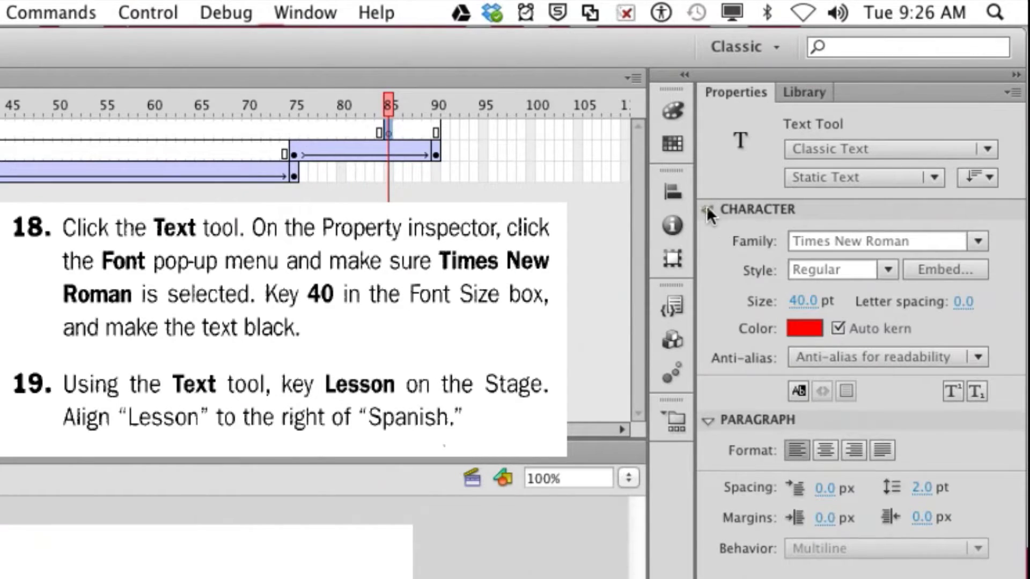
click(808, 107)
click(808, 106)
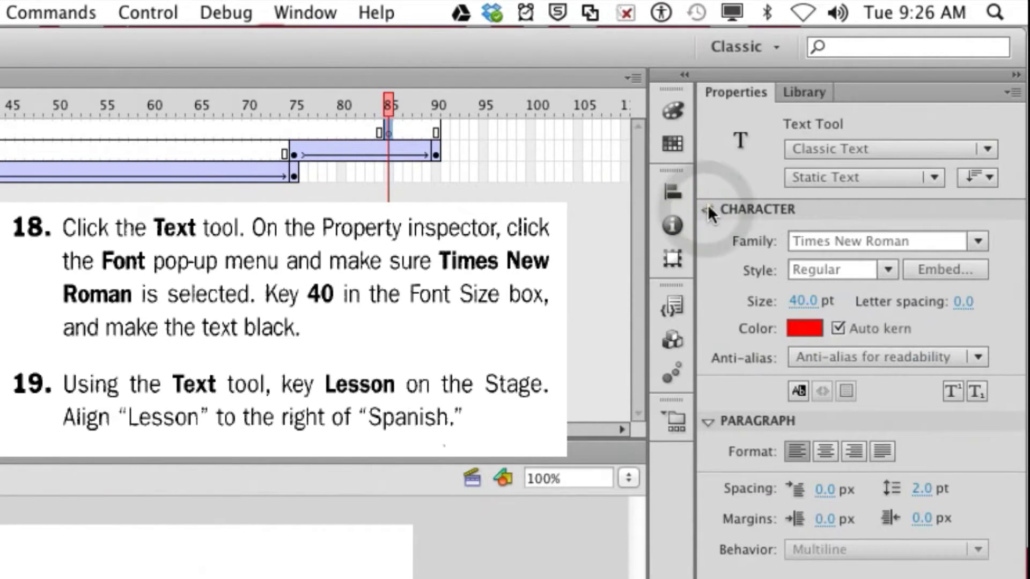
click(706, 209)
click(707, 209)
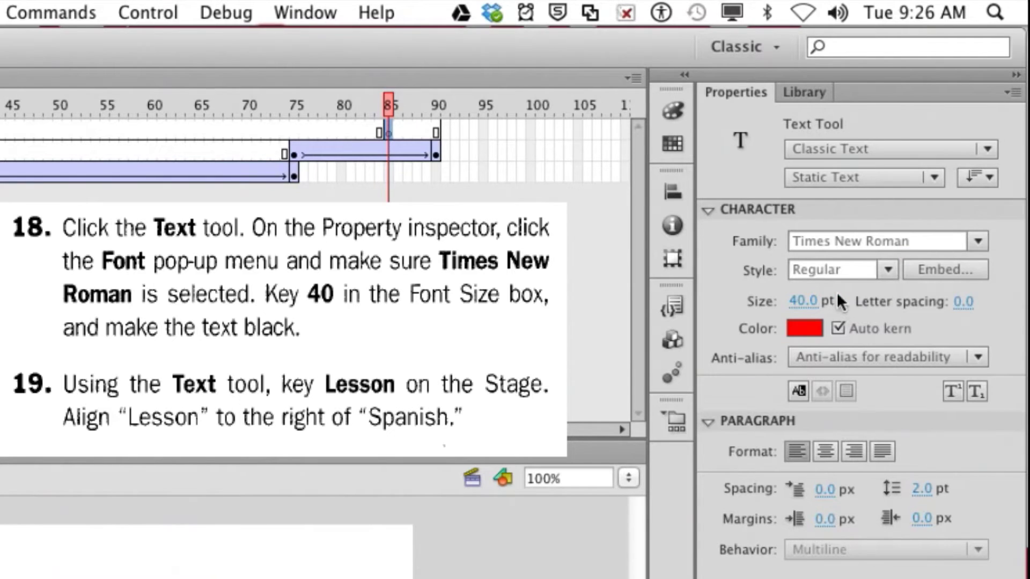
click(802, 333)
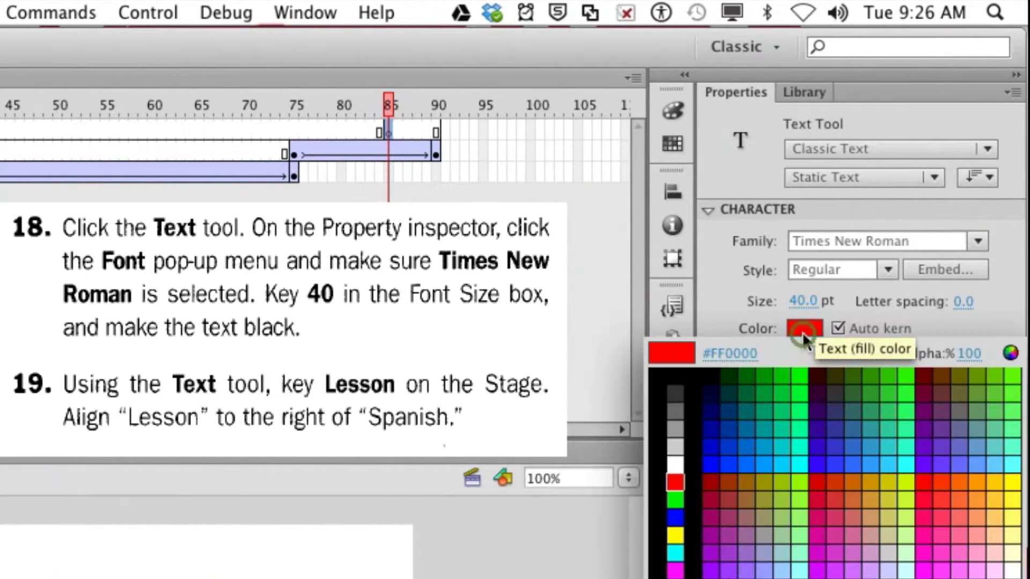
click(680, 375)
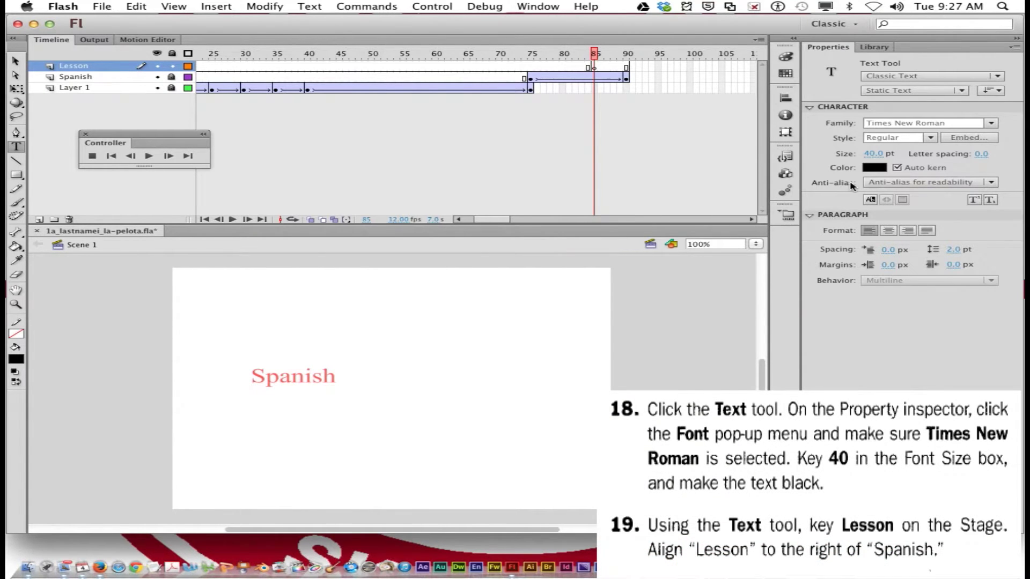
Add the text "Lesson" at frame 85 and place it to the right of "Spanish", at about X 432, Y 149
click(458, 370)
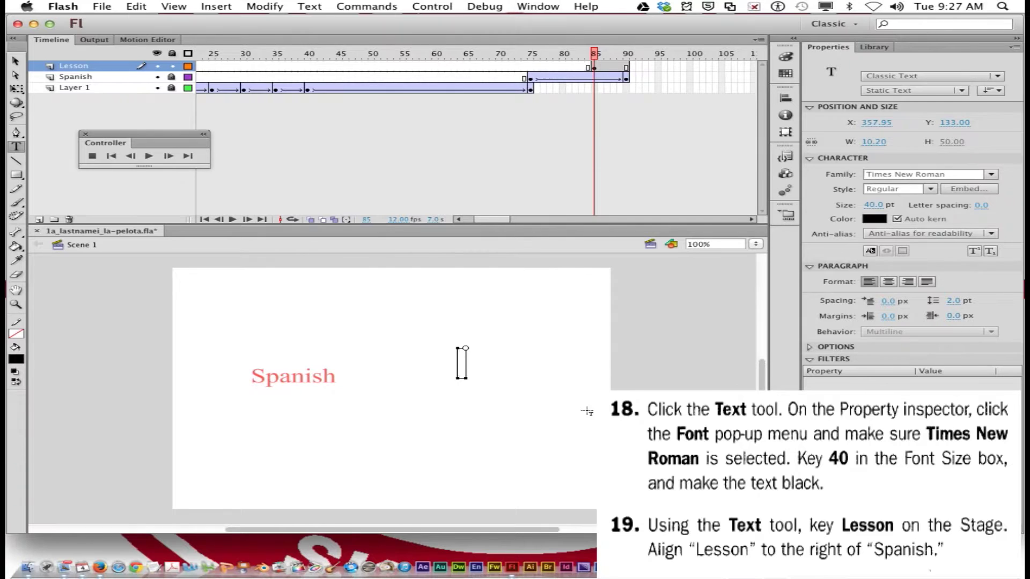
text(Le)
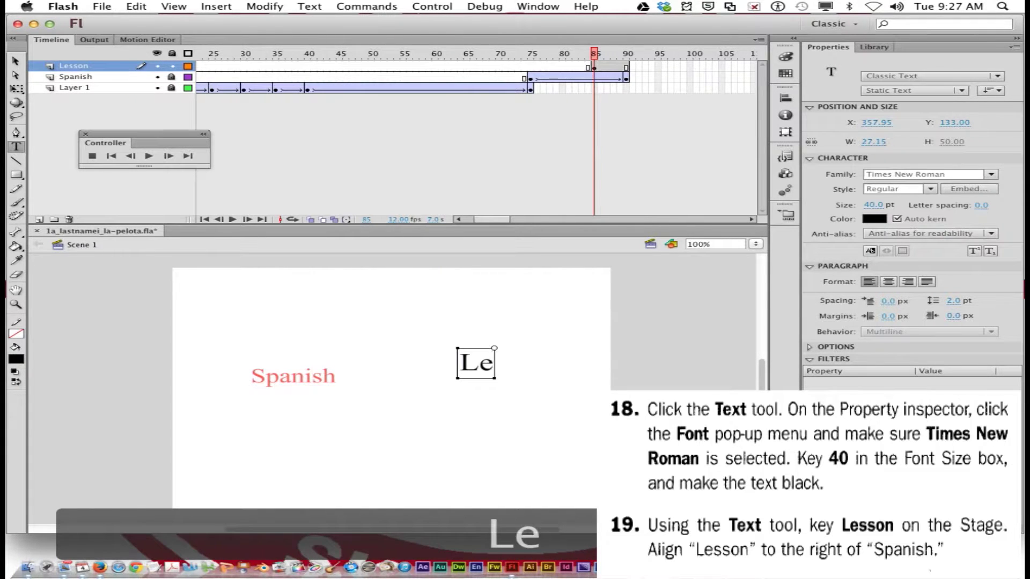
text(sson)
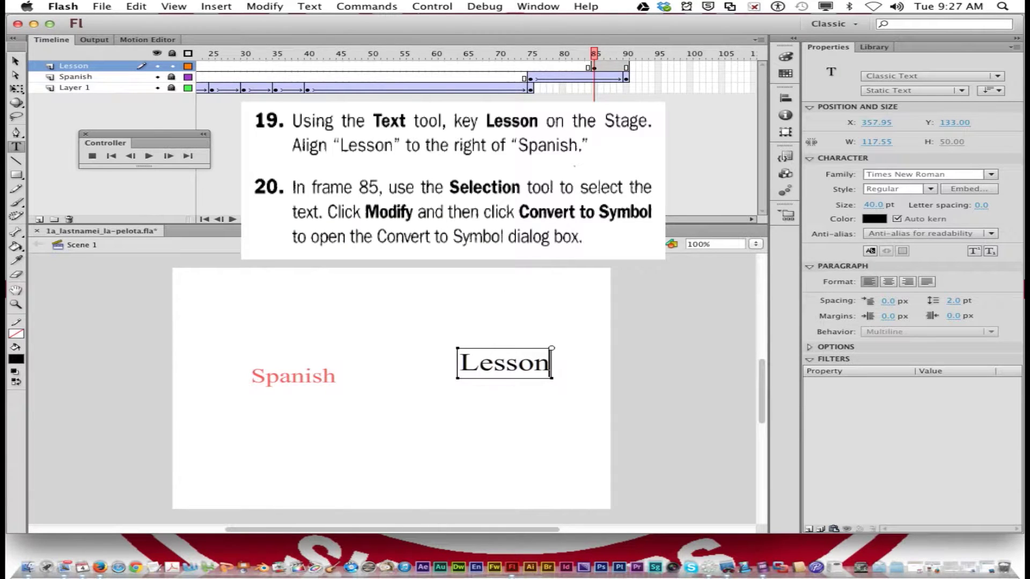
click(15, 63)
drag(491, 365, 546, 378)
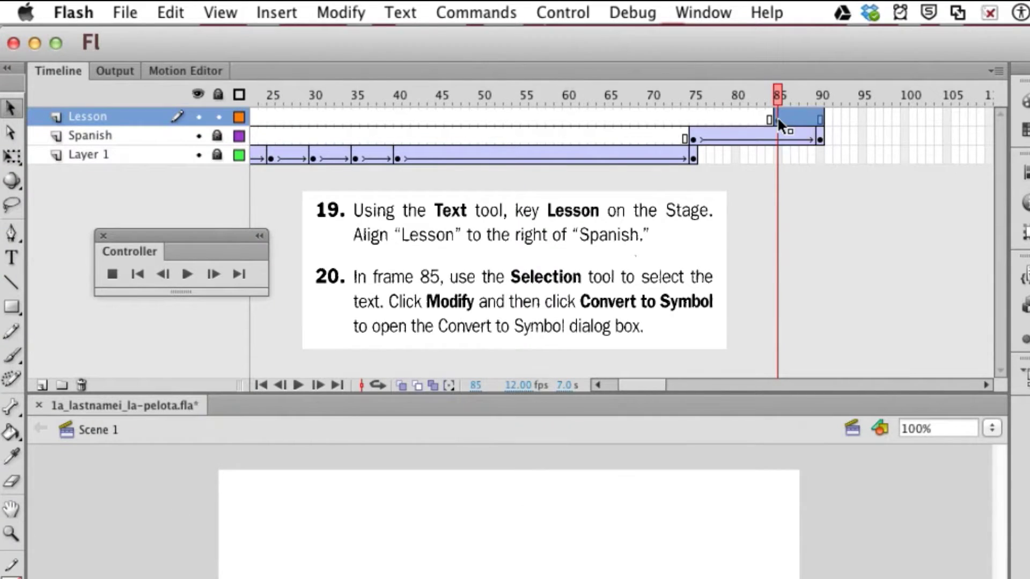
Convert the "Lesson" text at frame 85 to a Graphic symbol named "Text 2"
click(594, 66)
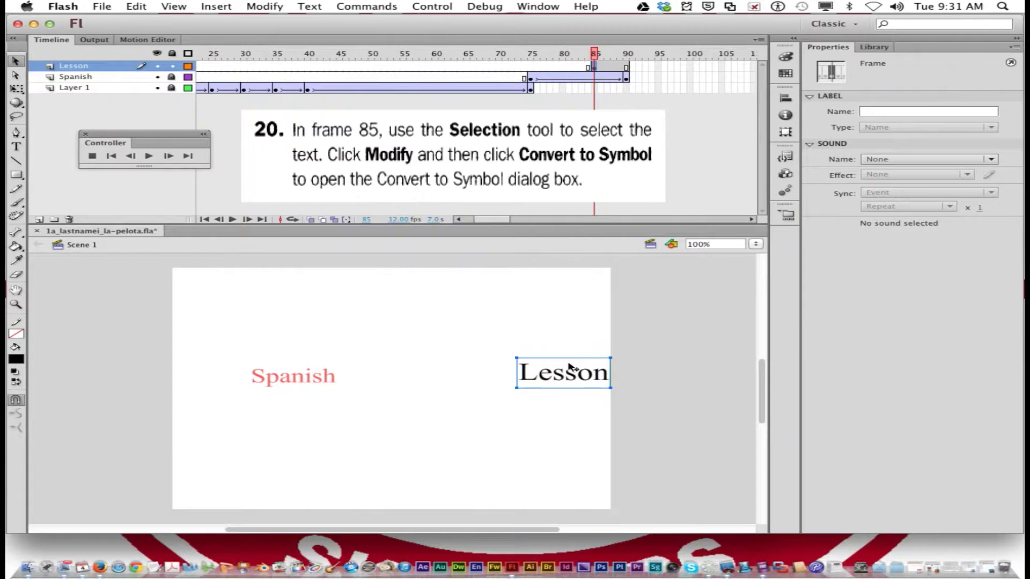
click(573, 373)
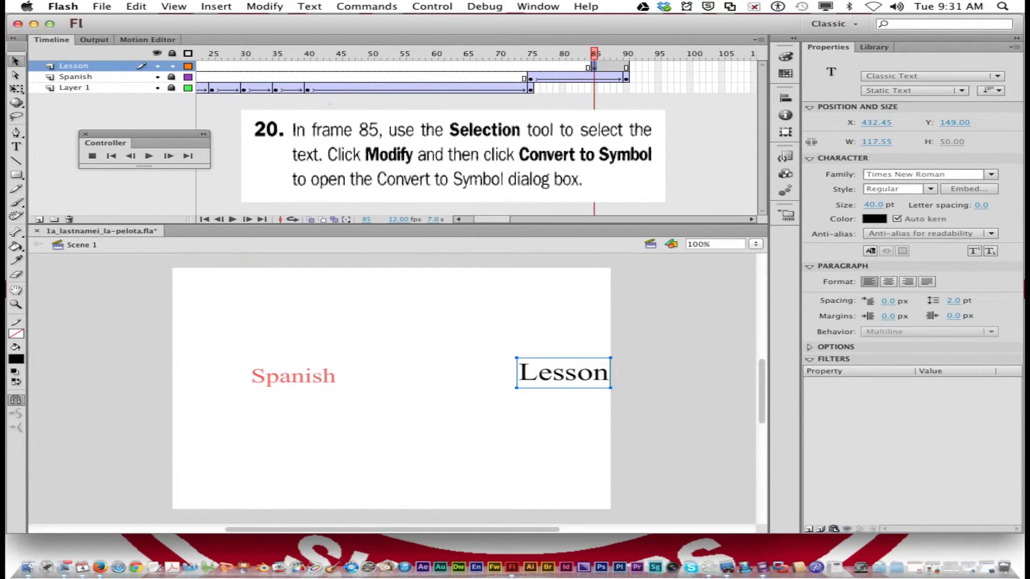
click(265, 7)
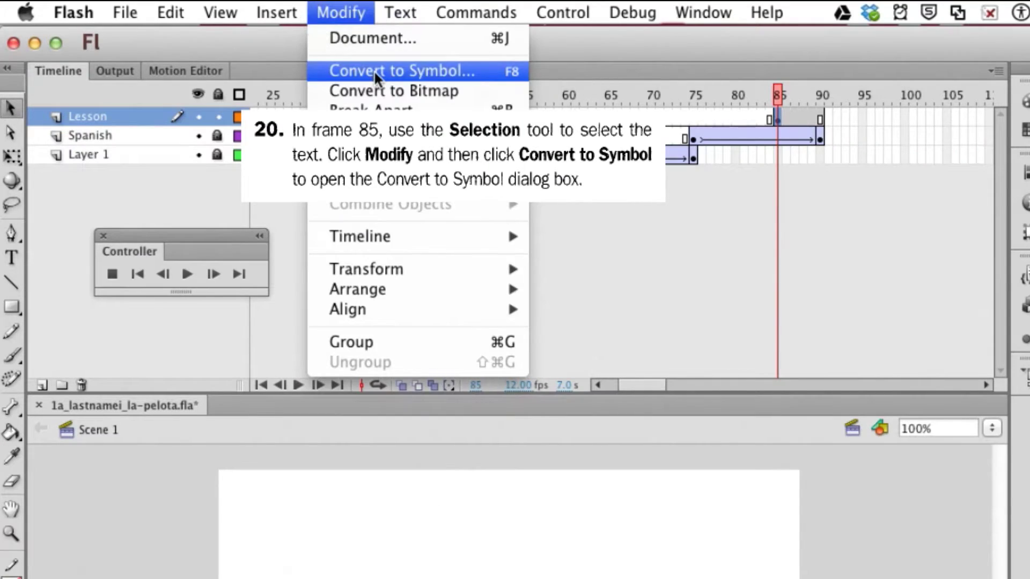
click(375, 70)
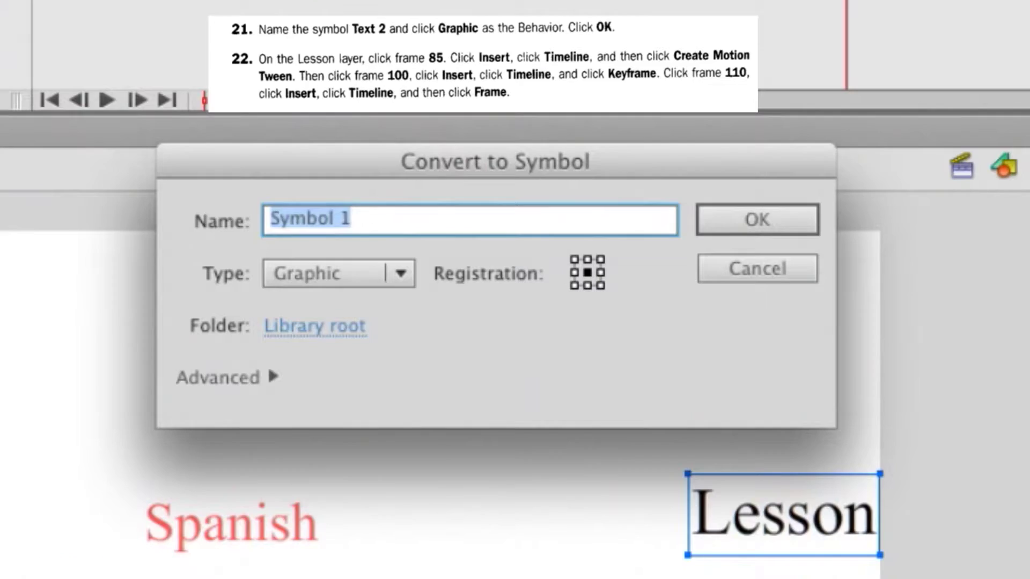
text(Text 2)
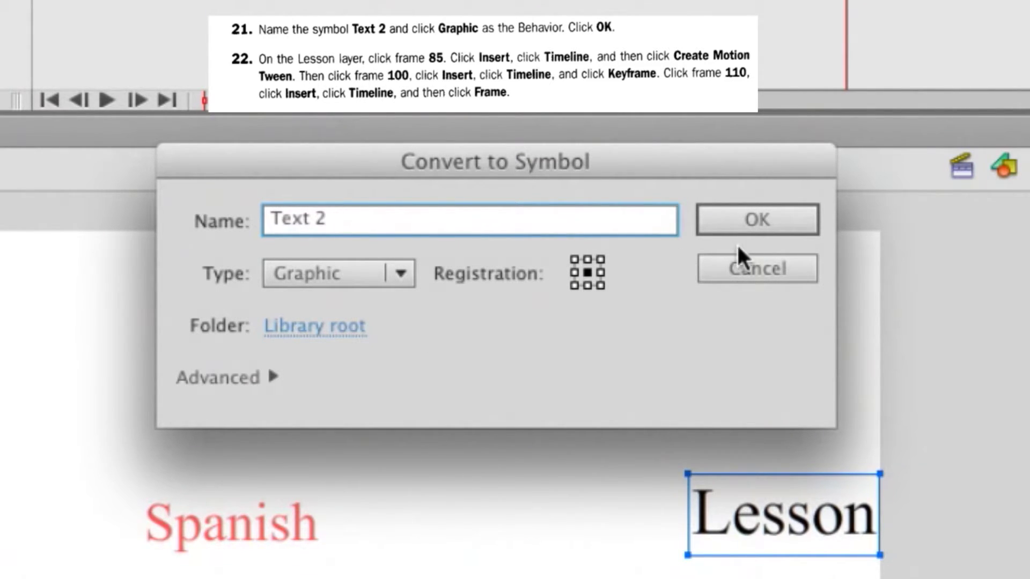
click(749, 220)
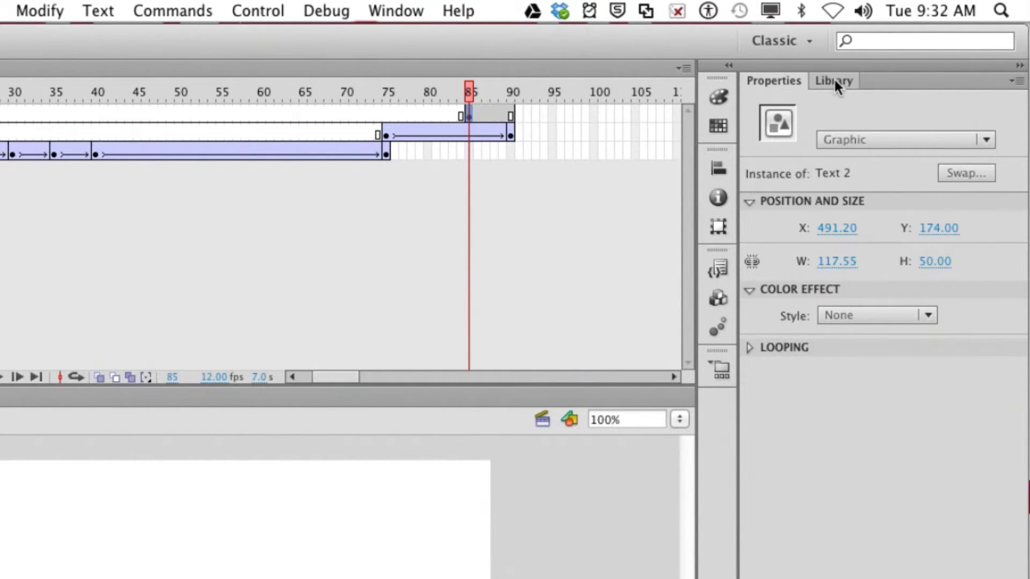
Check the Text 1, Ball and Text 2 symbols in the library
click(833, 81)
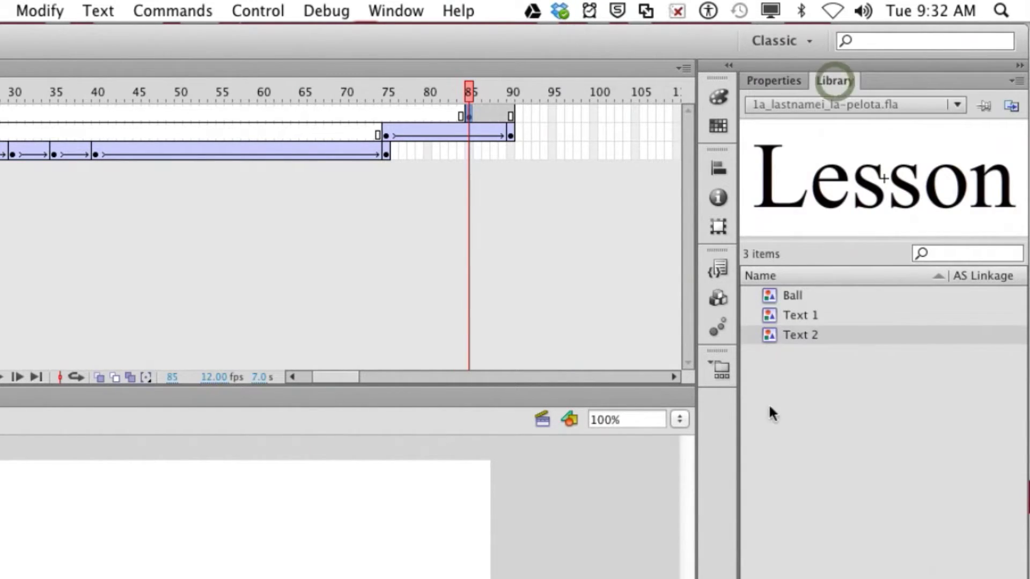
click(788, 314)
click(787, 297)
click(791, 333)
click(764, 82)
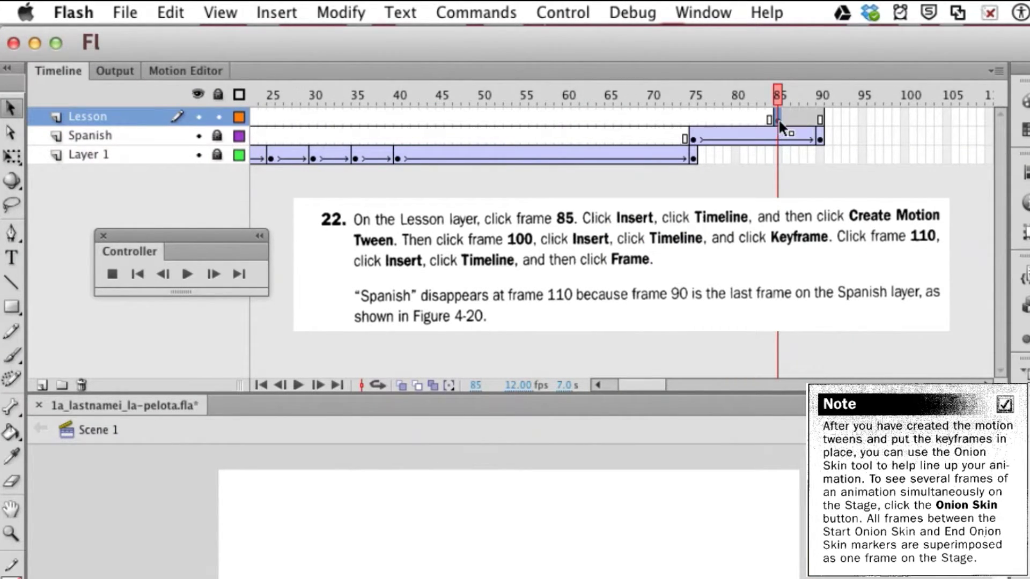
Create a classic tween at frame 85 of the Lesson layer and insert a keyframe at frame 100
click(772, 119)
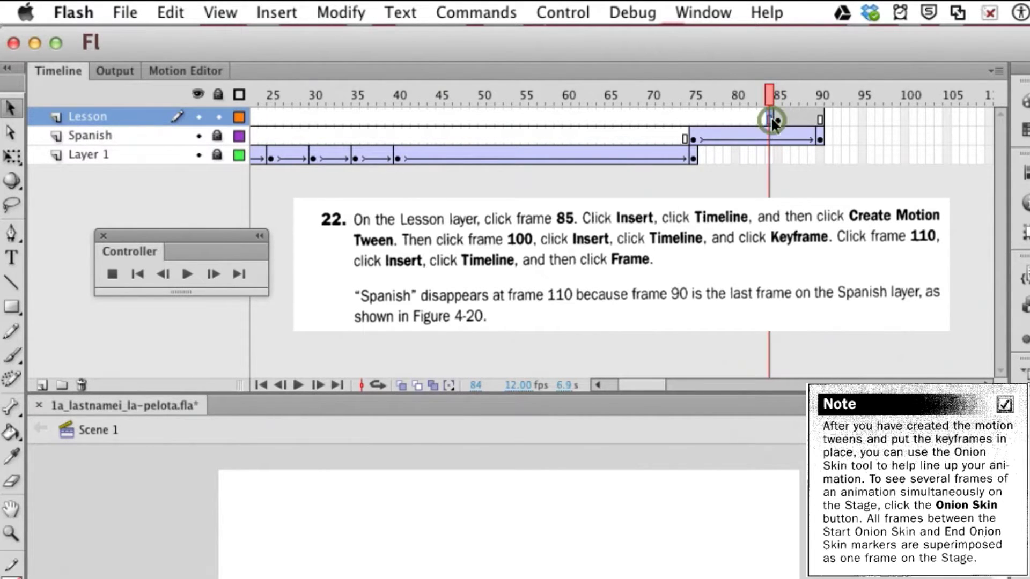
click(777, 121)
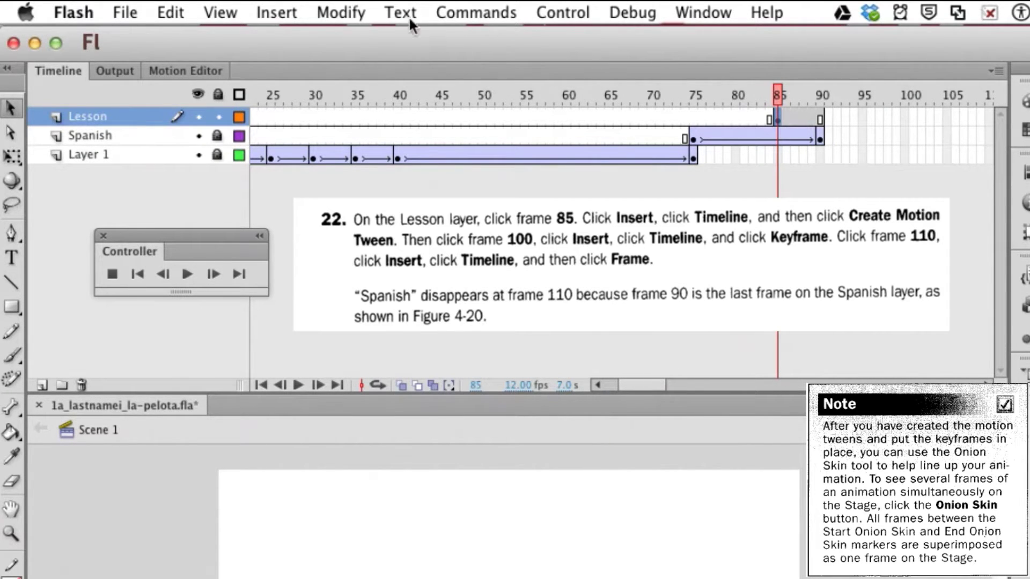
click(275, 9)
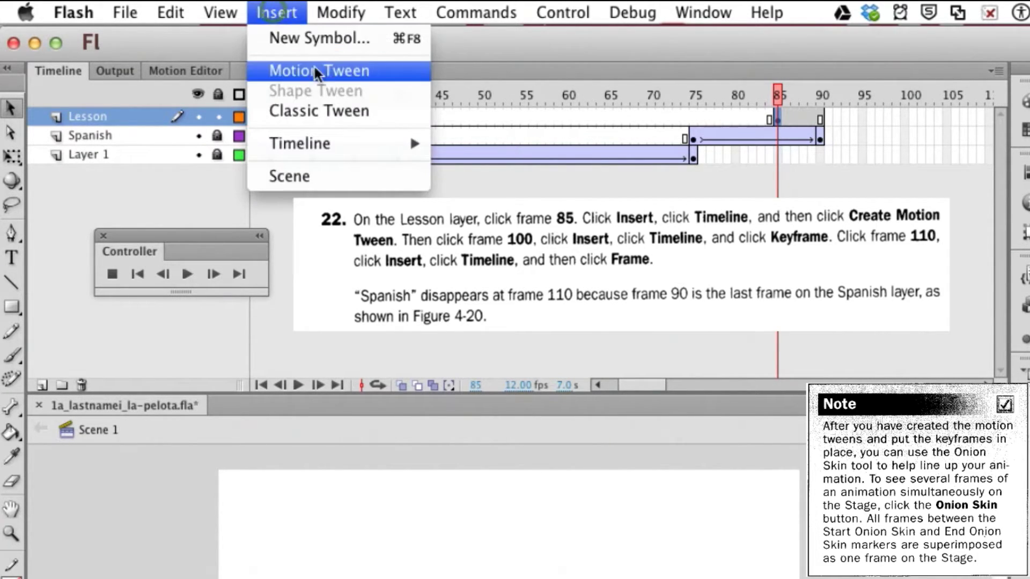
click(349, 114)
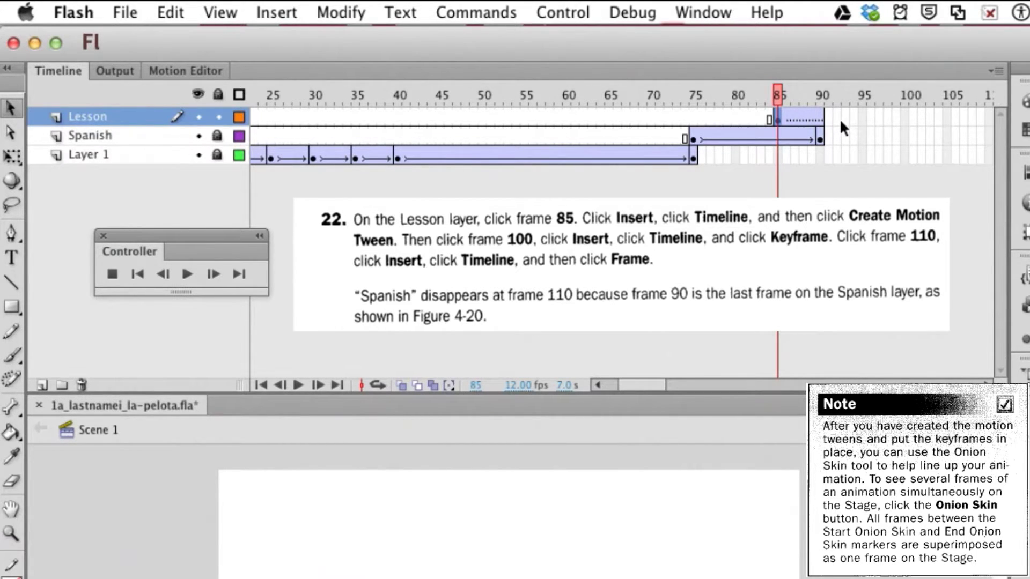
click(904, 118)
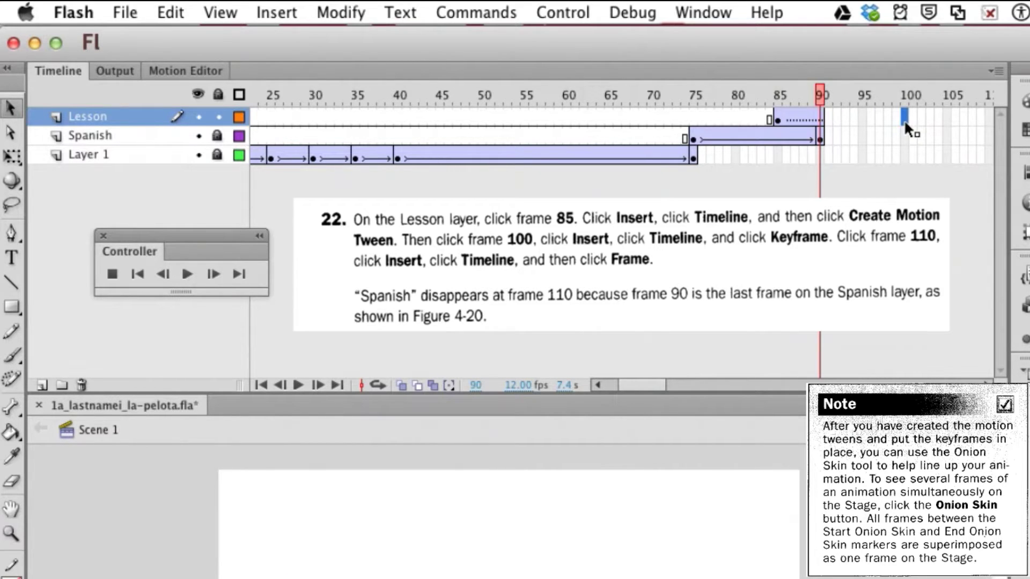
key(F6)
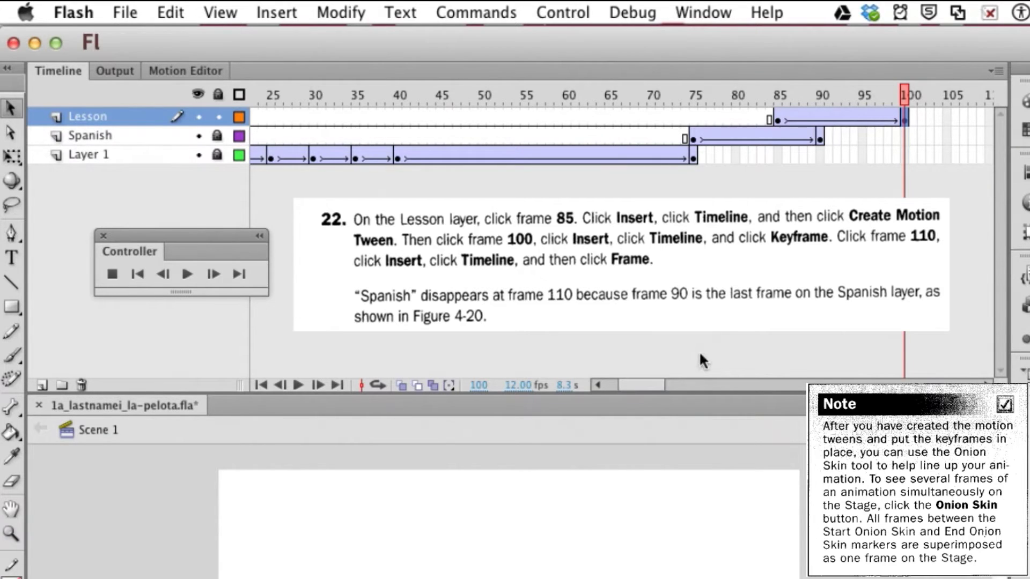
Extend the Lesson layer to frame 110 by inserting a frame there
drag(648, 383, 658, 383)
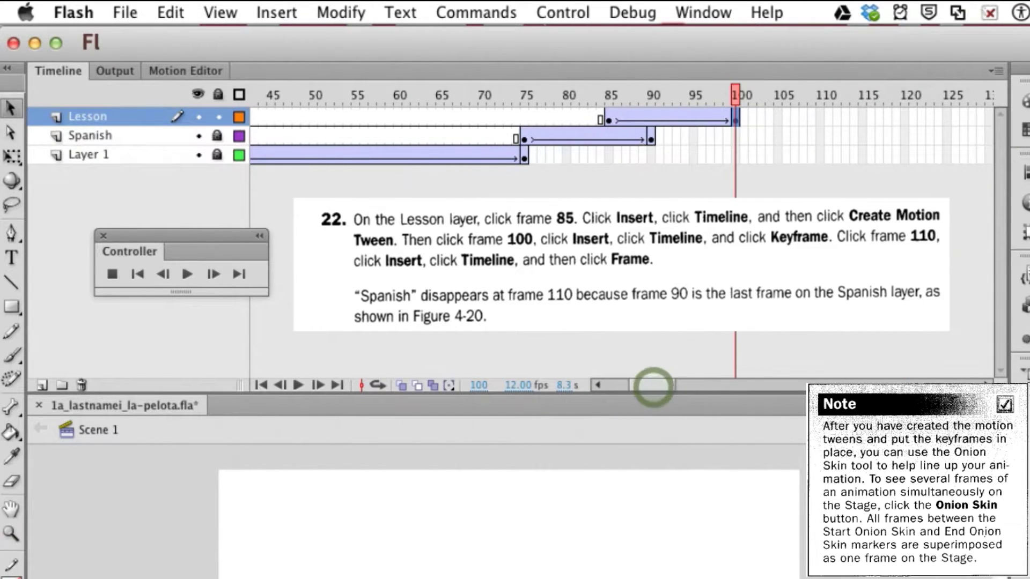
click(820, 114)
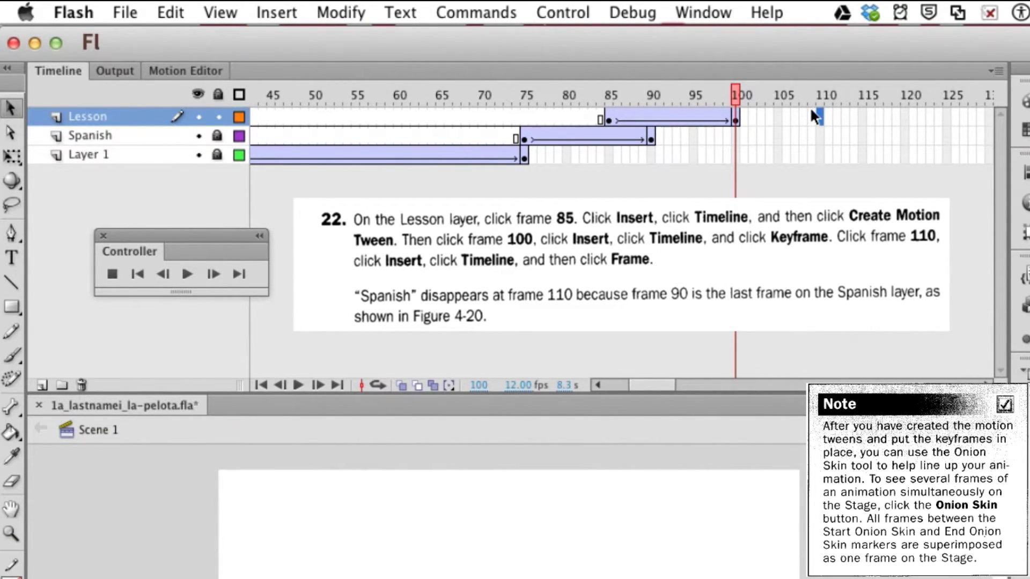
key(F5)
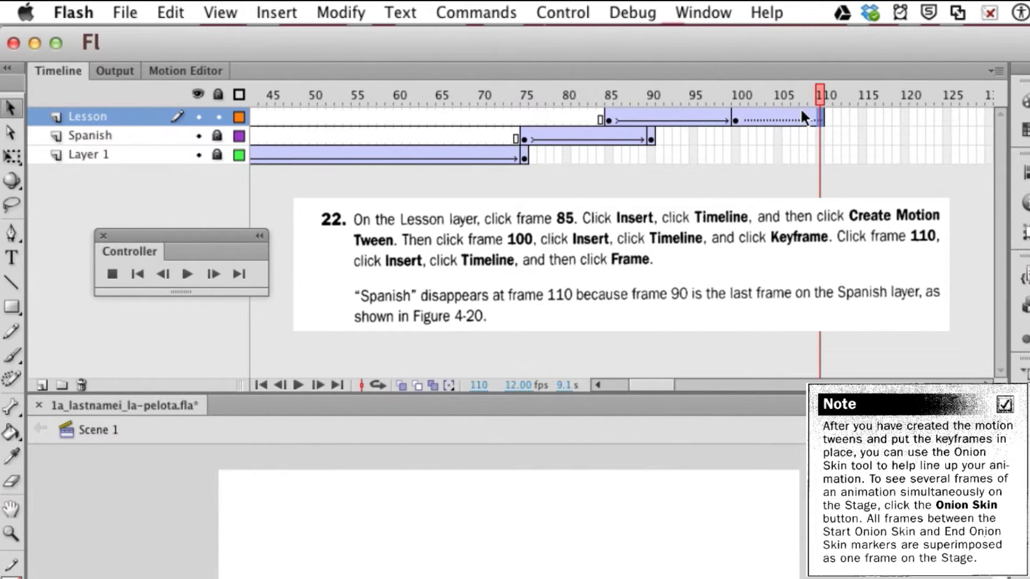
Scrub the playhead between frames 88 and 110 to check where "Spanish" and "Lesson" show on the Stage
click(637, 109)
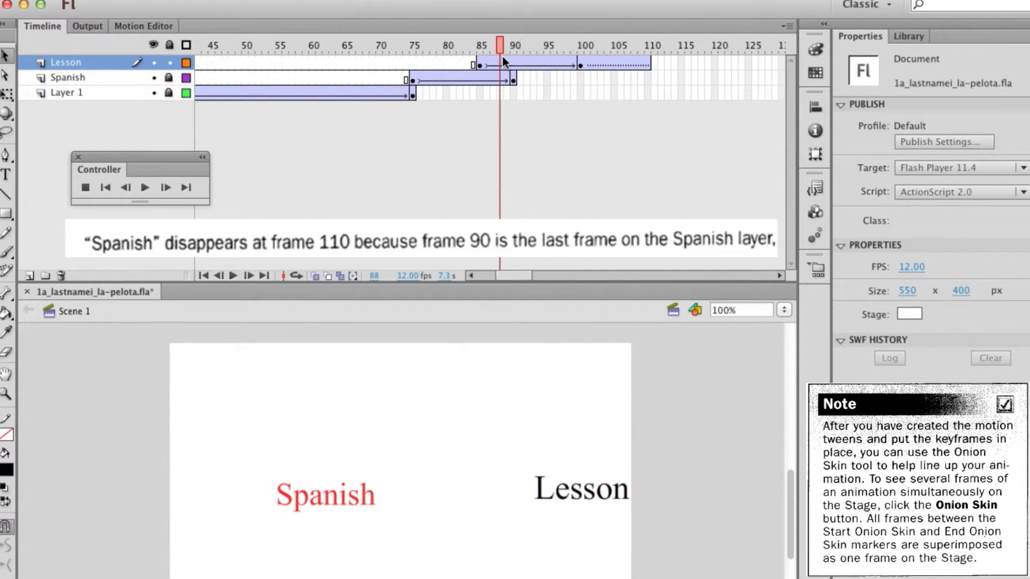
drag(503, 56, 646, 46)
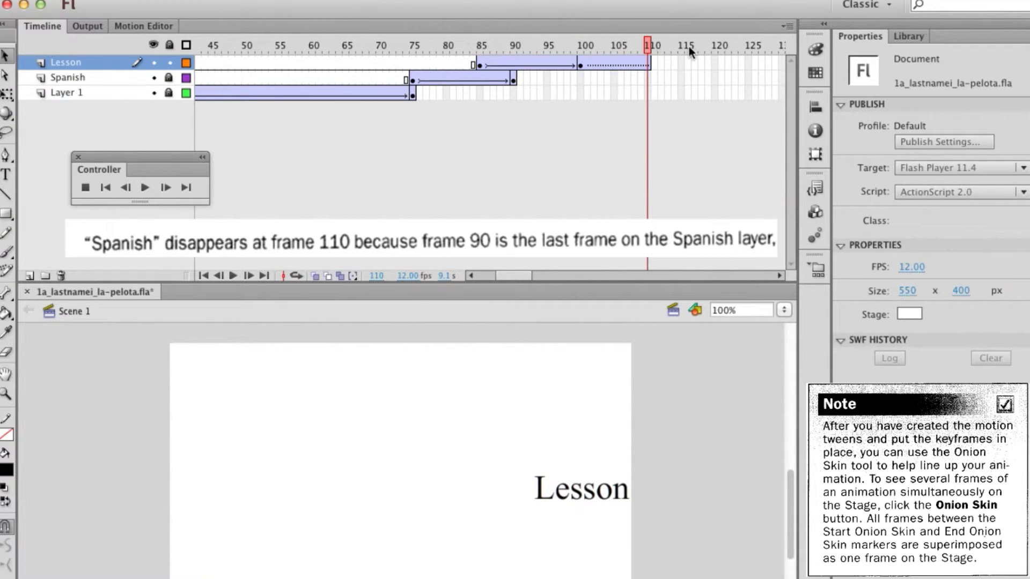
drag(648, 52, 525, 57)
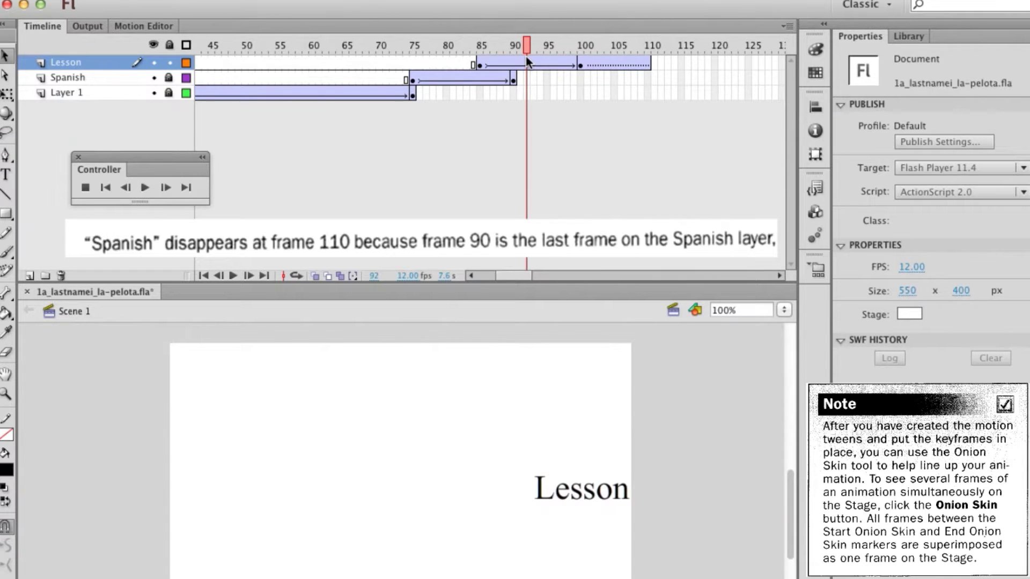
drag(524, 48, 514, 47)
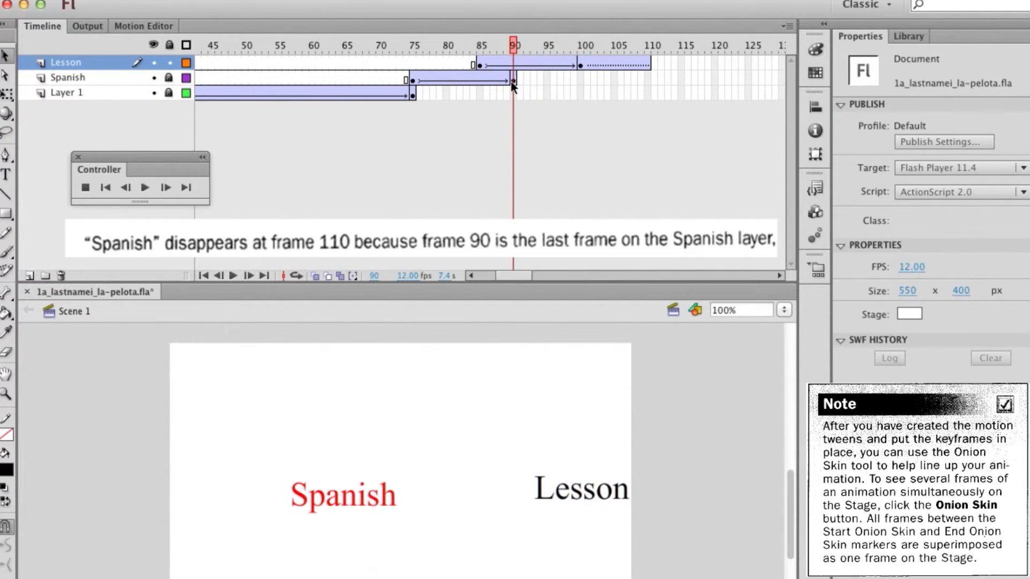
drag(515, 44, 649, 44)
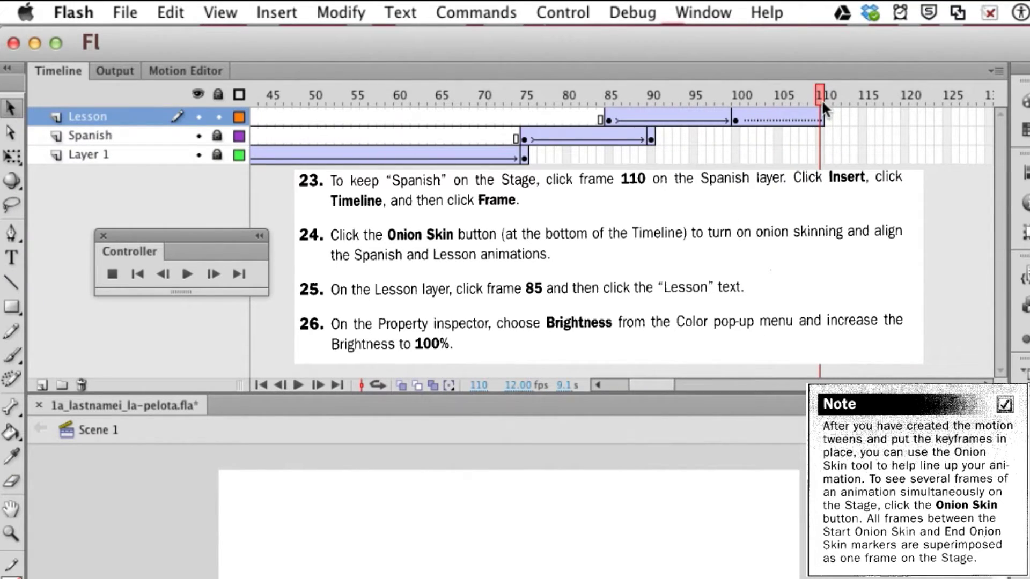
Unlock the Spanish layer and insert a frame at frame 110 to keep "Spanish" on the Stage
click(216, 136)
click(819, 137)
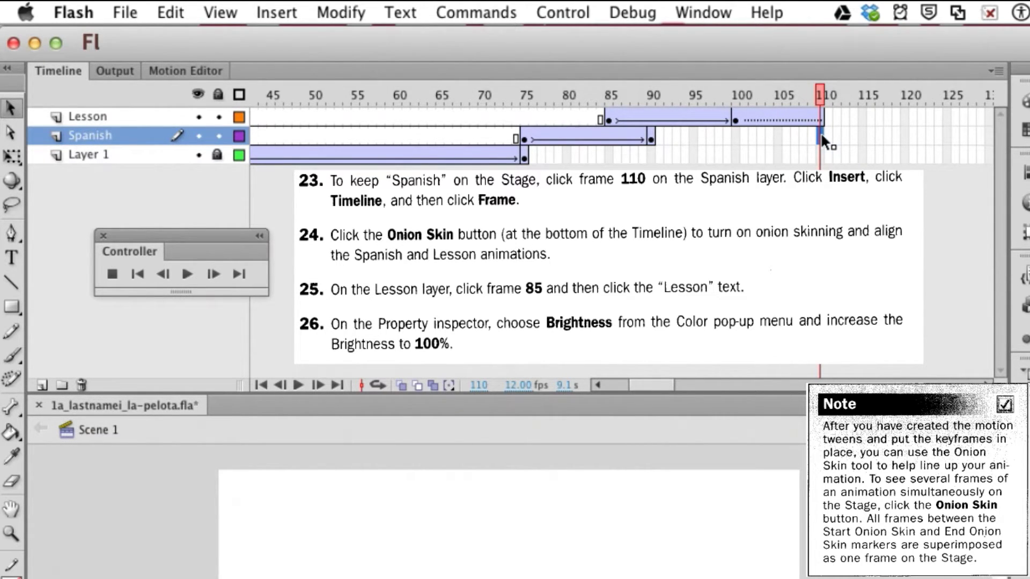
key(F5)
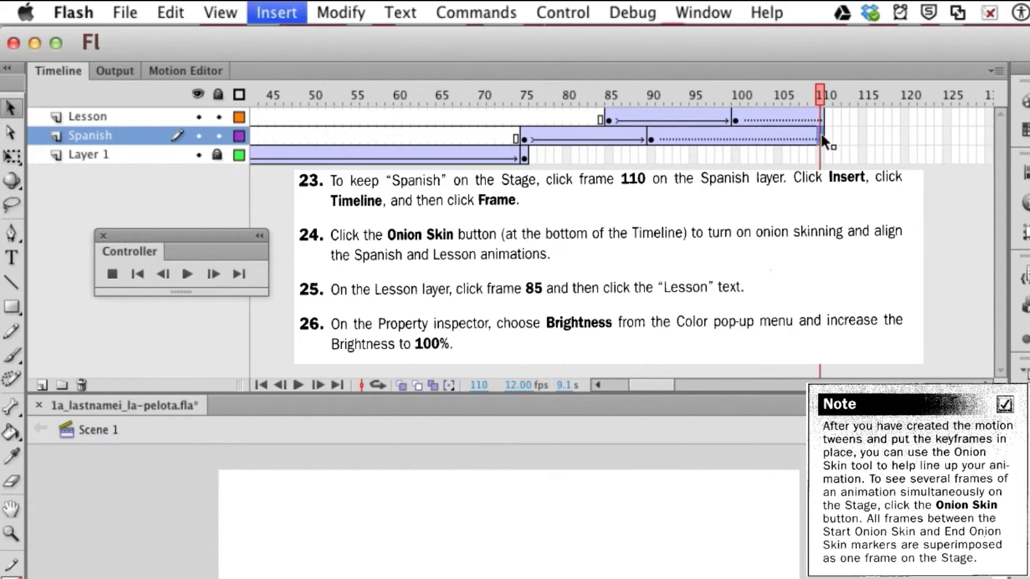
Scrub back through frames 110 to 90 to check the extended Spanish layer, and save the document
drag(821, 94, 651, 98)
drag(513, 48, 582, 60)
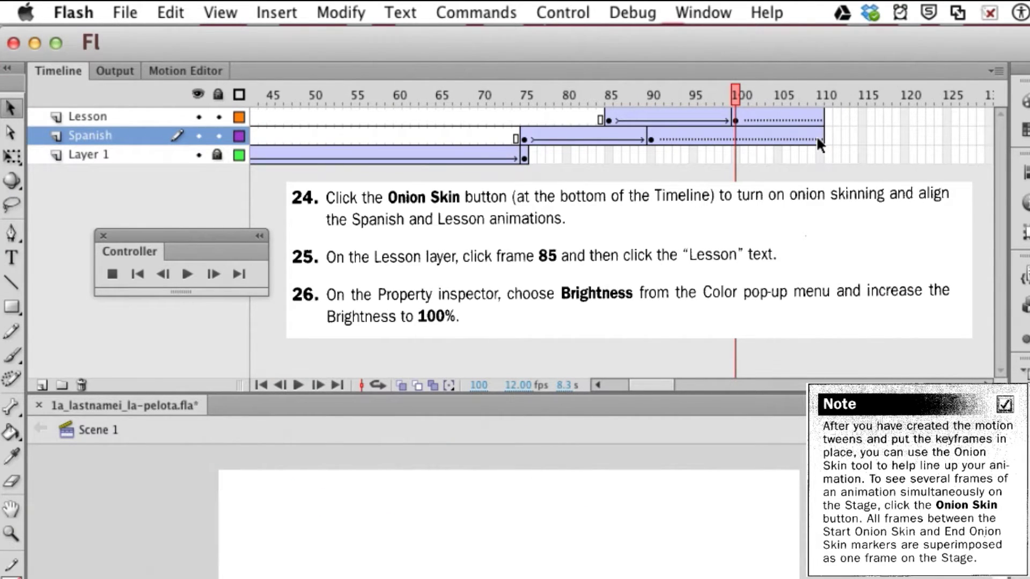
drag(736, 94, 657, 124)
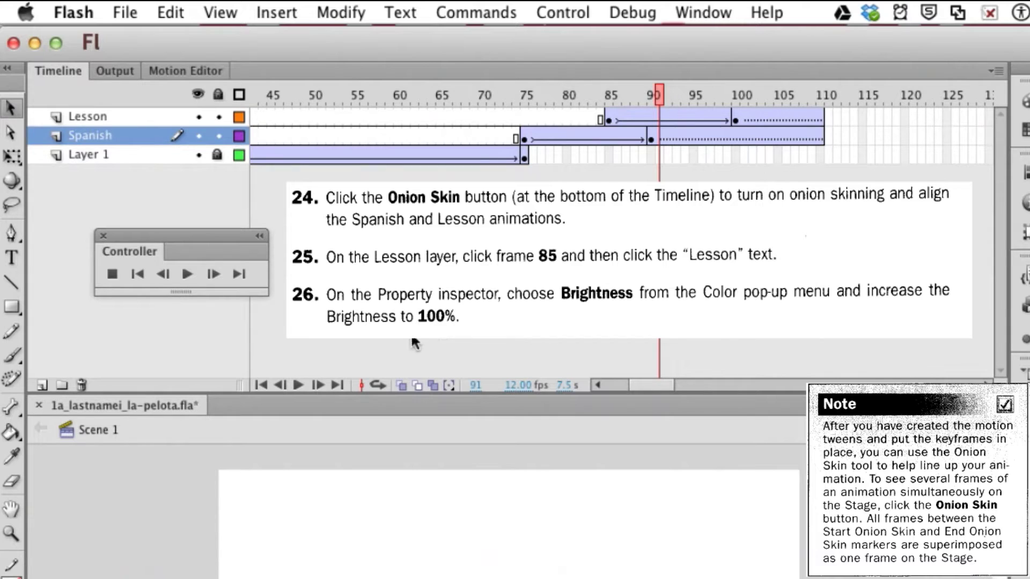
key(super+s)
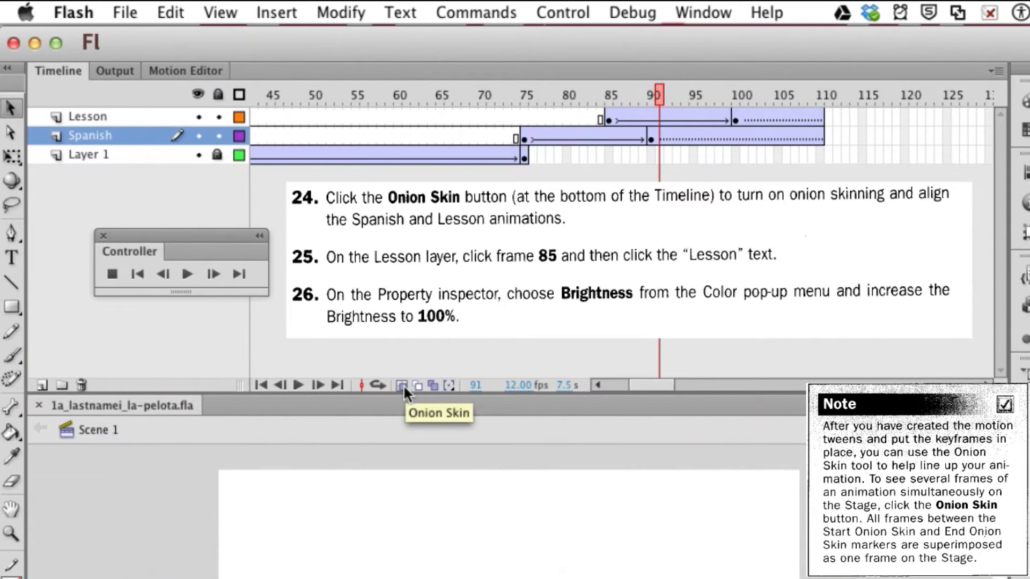
Turn on onion skinning and extend its markers to span about frame 67 to frame 110
click(404, 384)
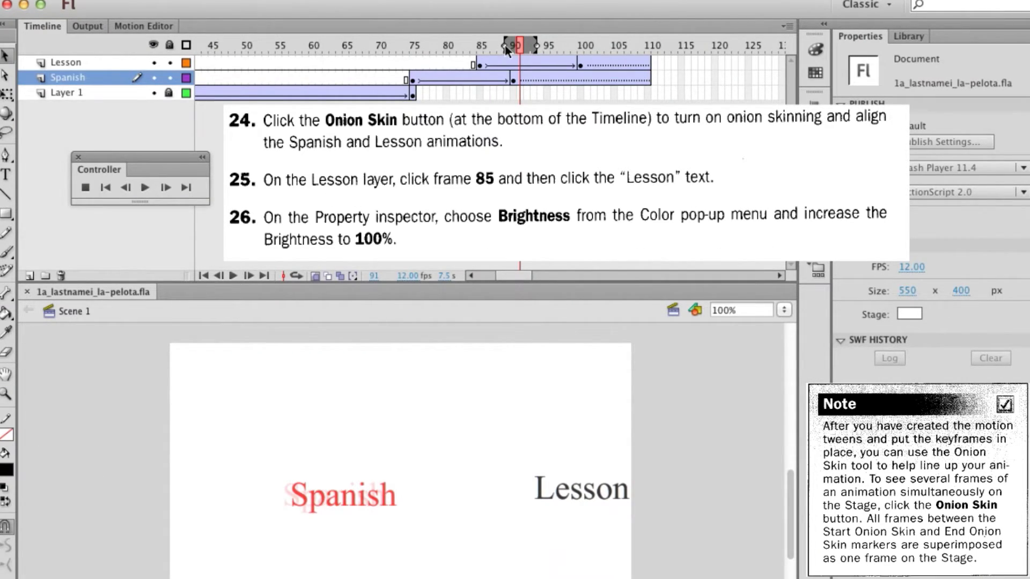
drag(506, 48, 416, 46)
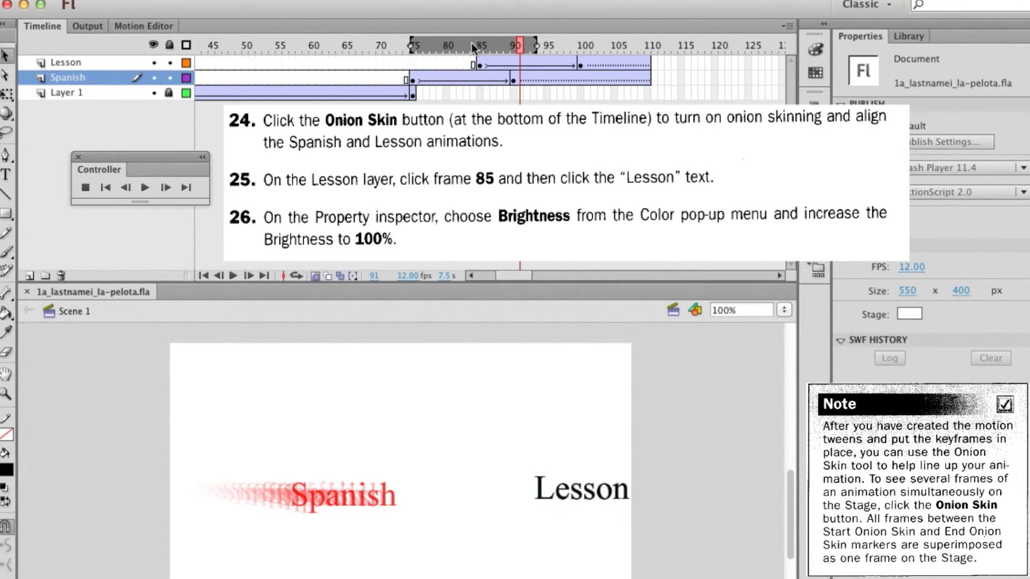
drag(538, 44, 649, 46)
drag(411, 45, 356, 45)
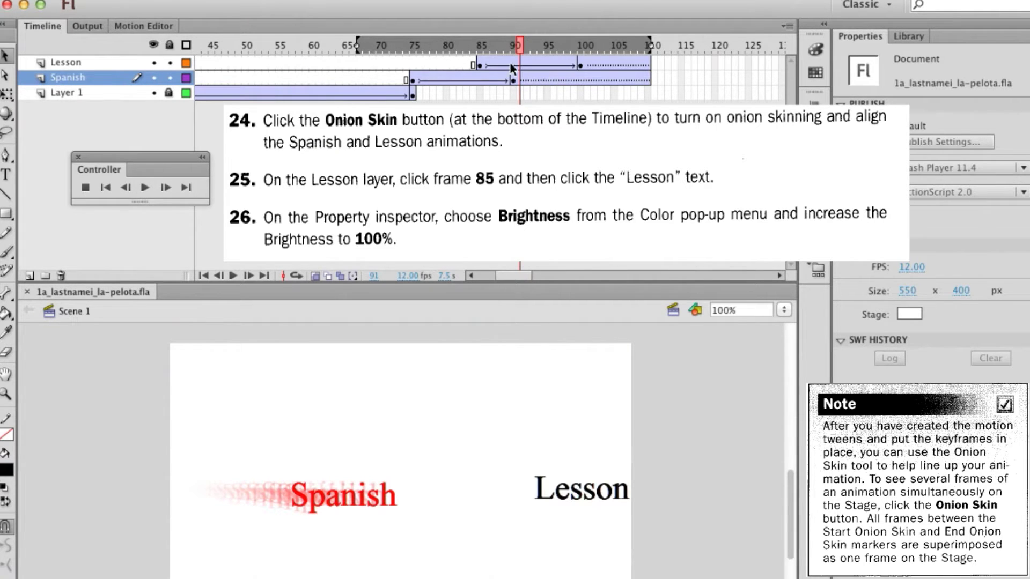
Move the "Lesson" text at frame 85 of the Lesson layer slightly down to Y 177, in line with "Spanish"
click(481, 64)
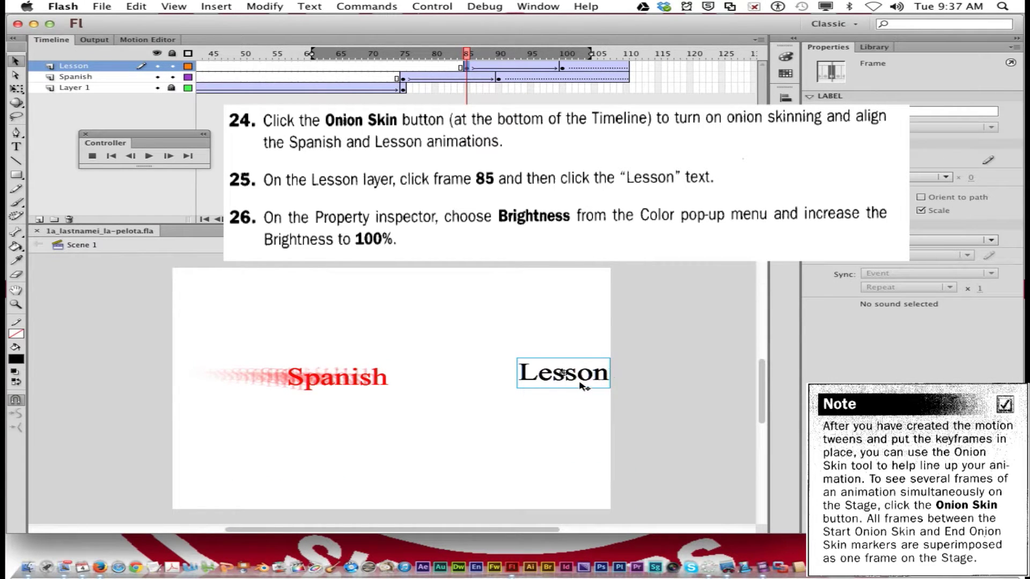
click(609, 497)
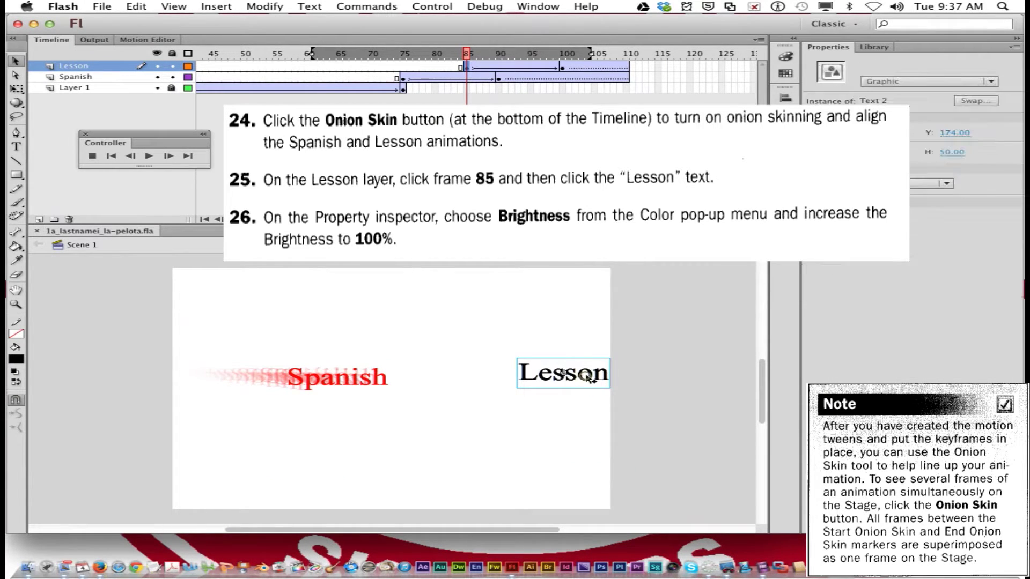
drag(588, 378, 590, 380)
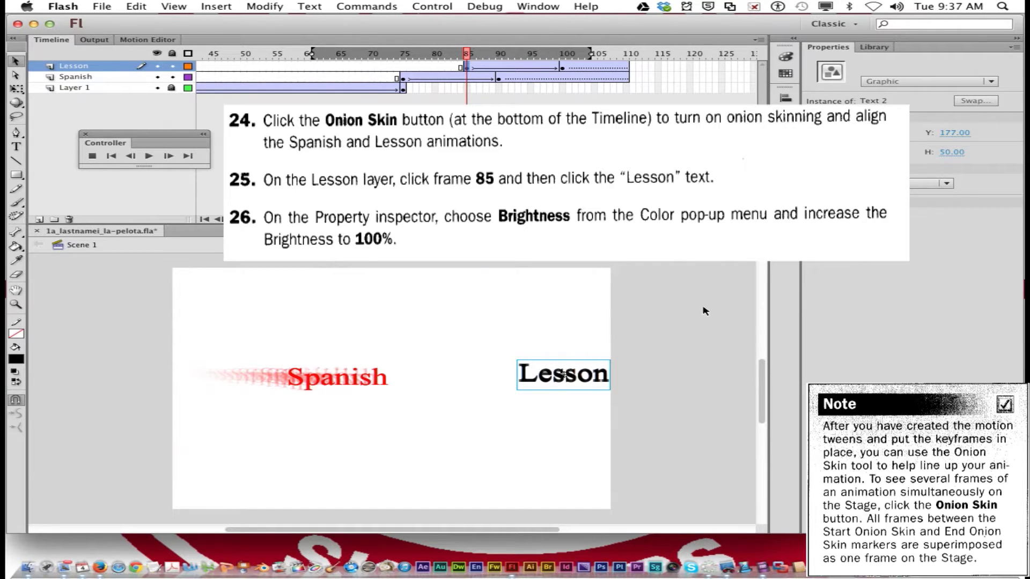
Apply a Brightness color effect of 100% to "Lesson" at frame 85 and scrub through the tween to check it
click(933, 184)
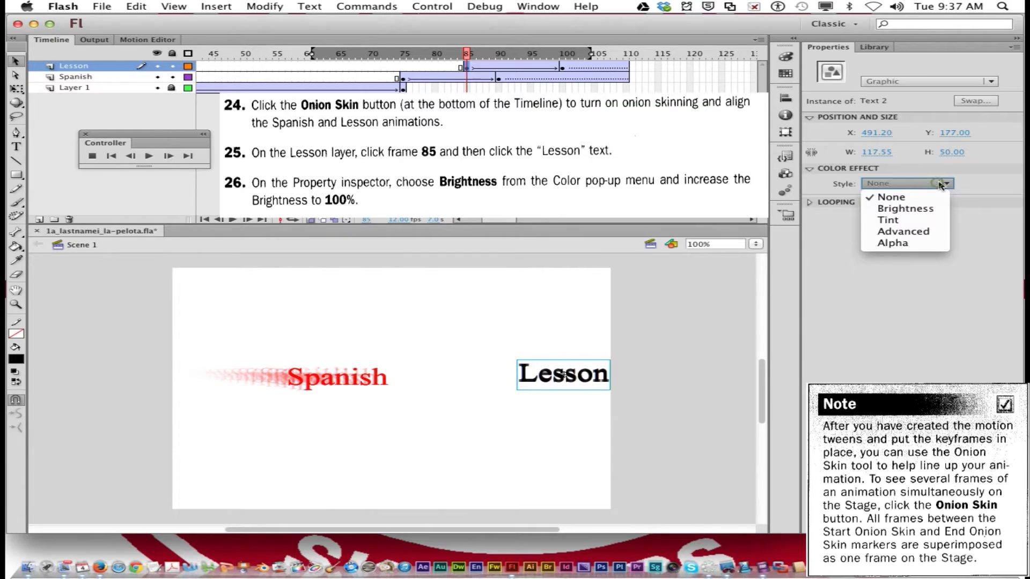
click(923, 209)
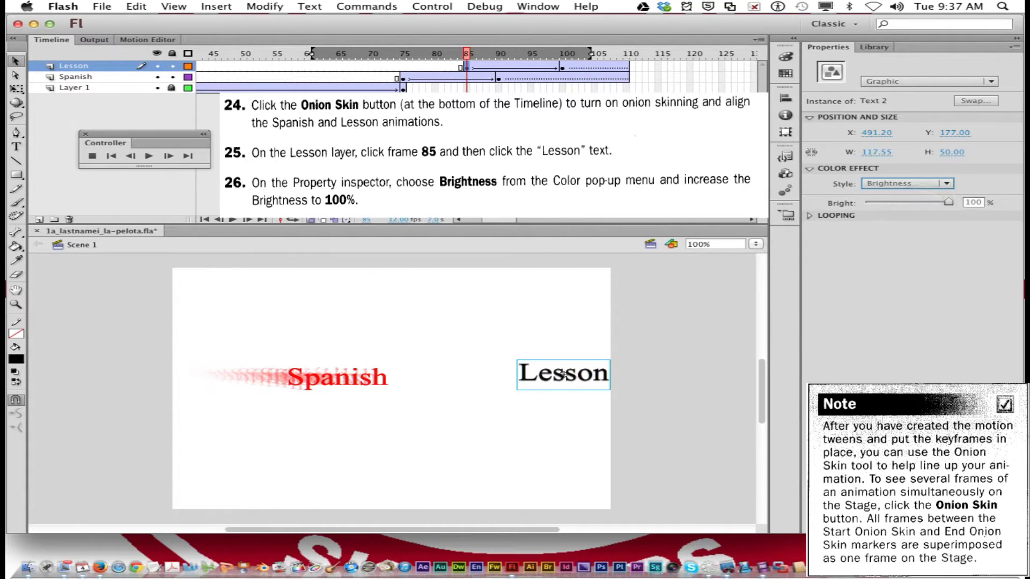
click(505, 54)
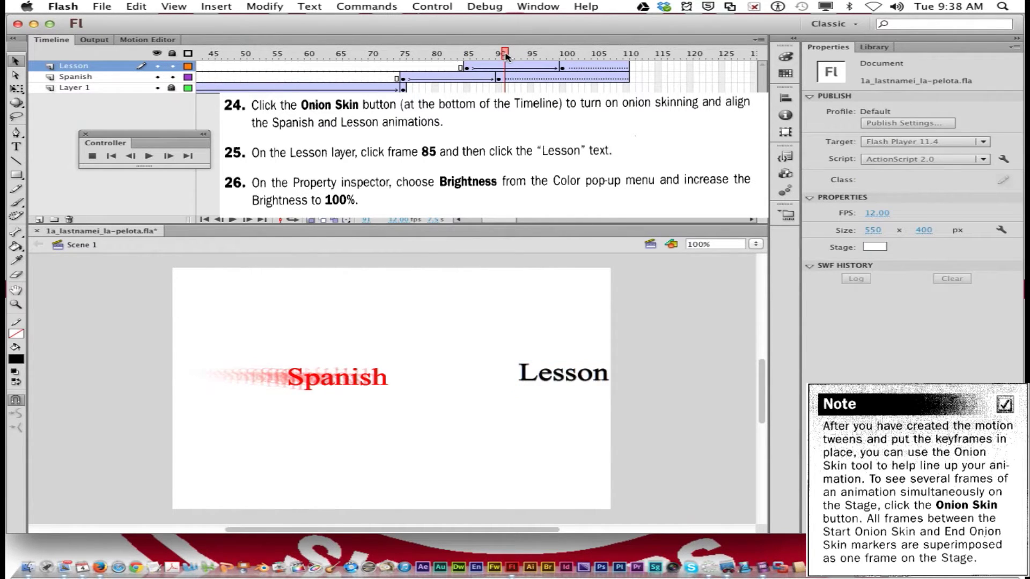
drag(506, 55, 550, 54)
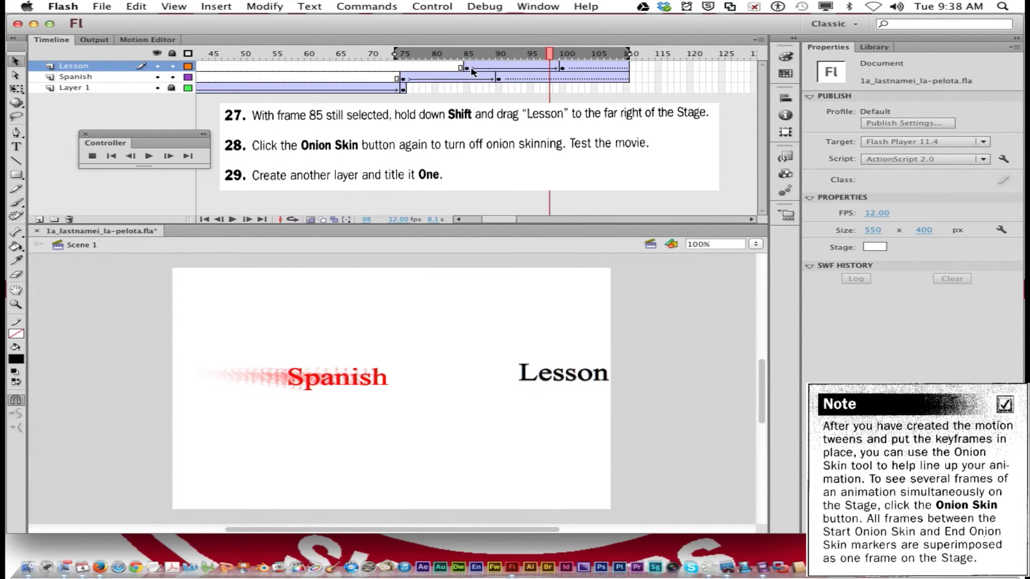
Move "Lesson" at the frame 100 keyframe next to the end of "Spanish", at about X 338, and align it with that word
click(468, 66)
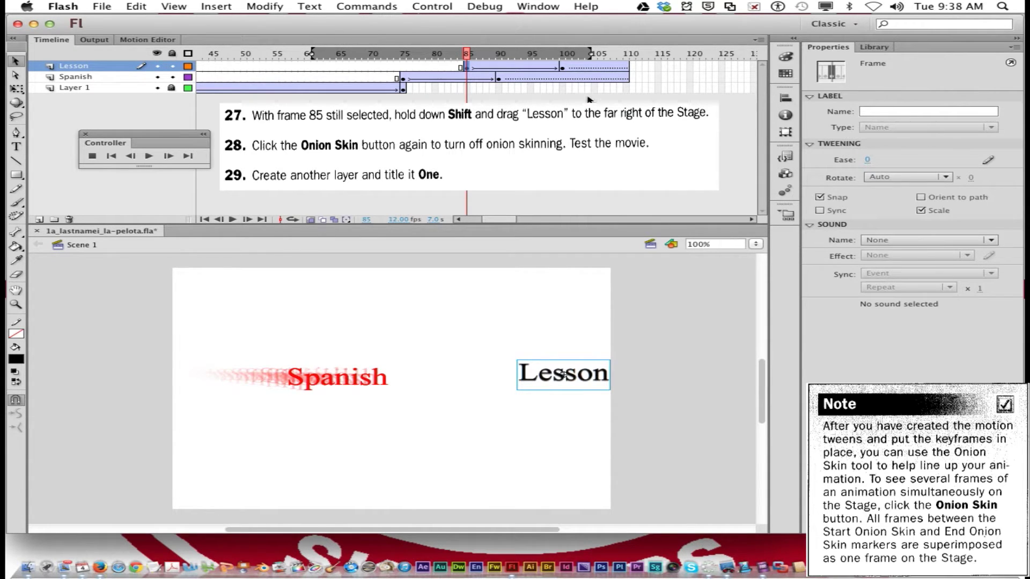
click(563, 67)
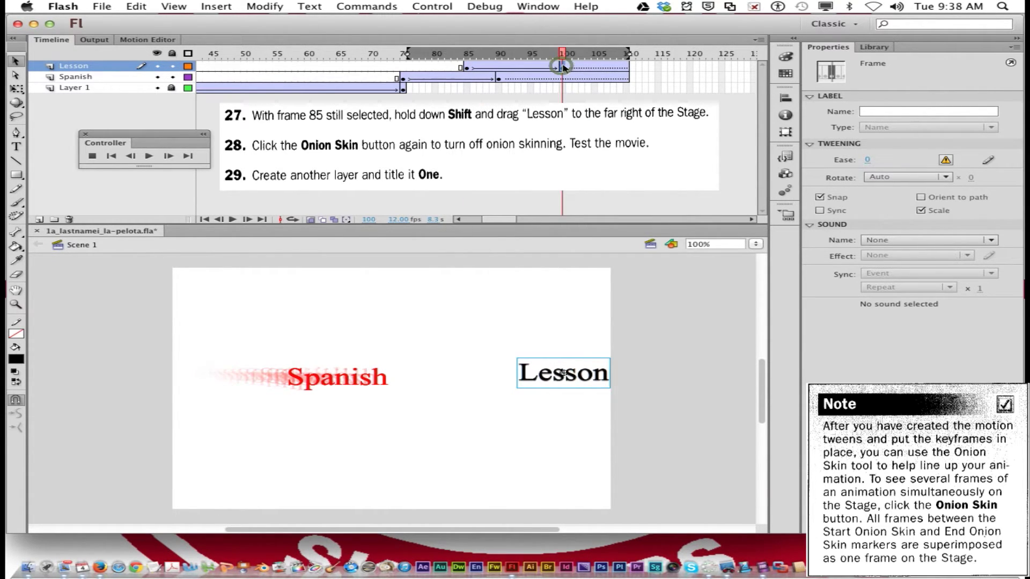
drag(589, 377, 477, 377)
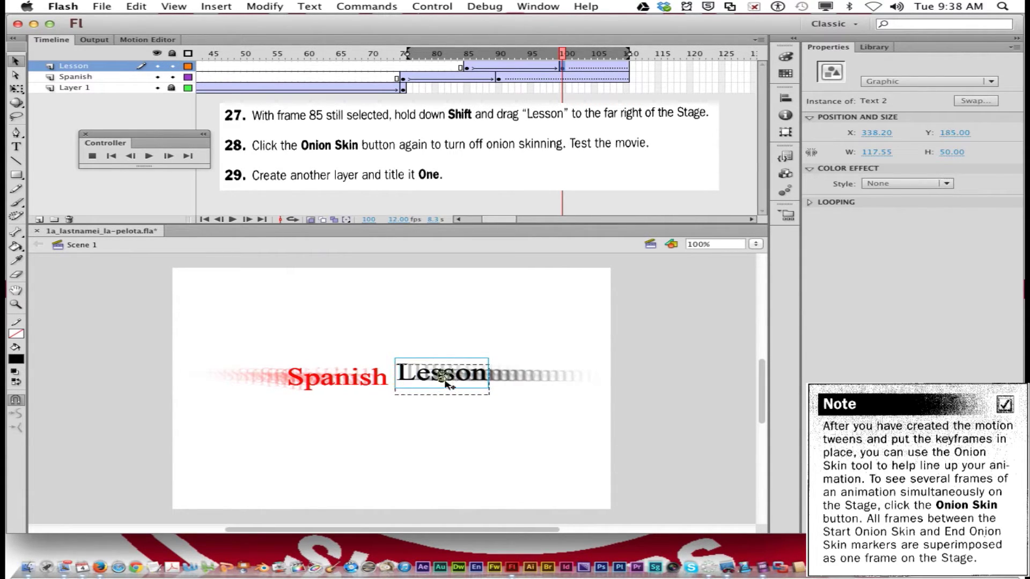
drag(445, 377, 443, 379)
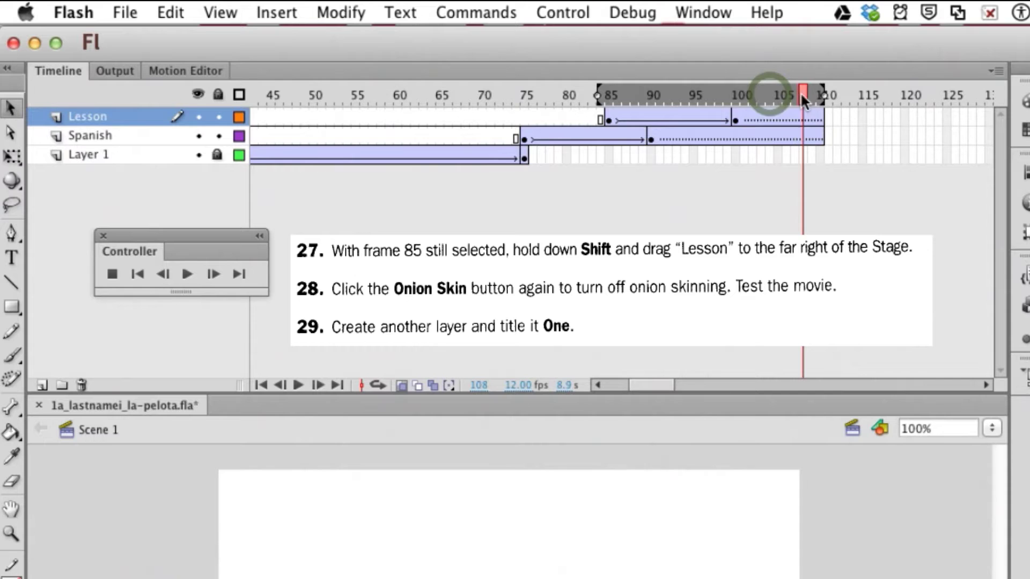
Scrub the Spanish and Lesson animation back to frame 82 and turn off onion skinning
drag(614, 52, 472, 54)
drag(615, 93, 583, 95)
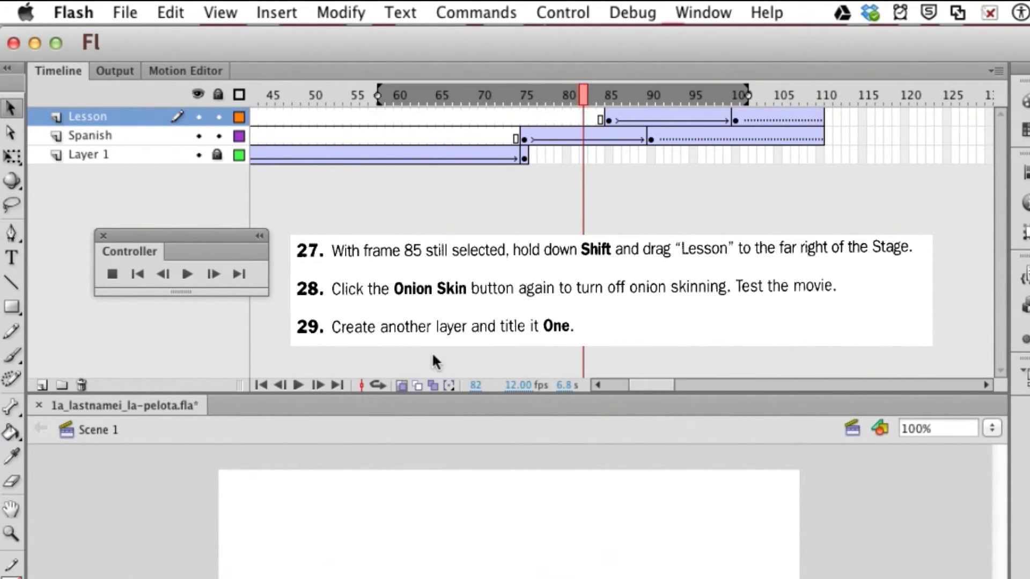
click(405, 383)
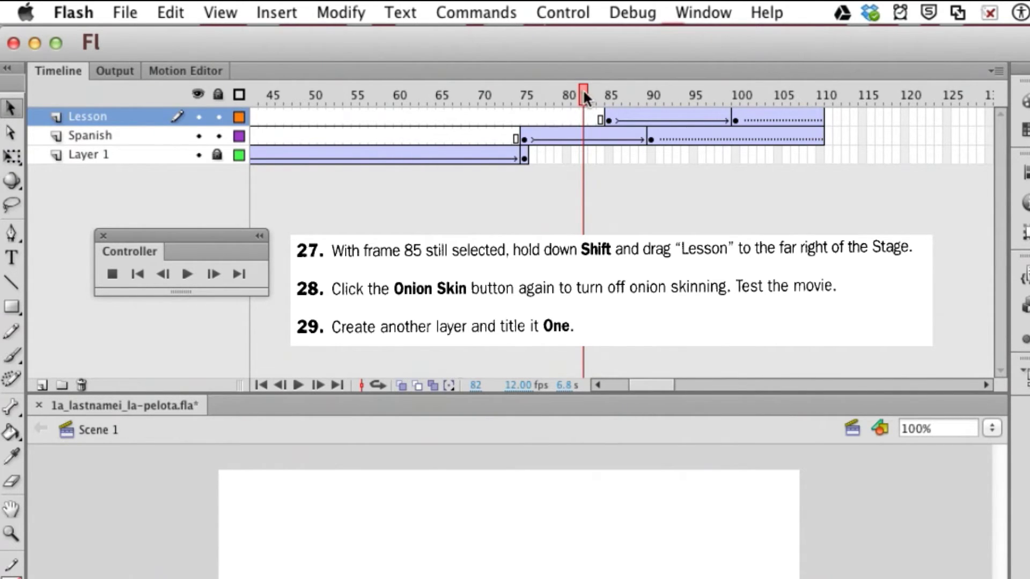
Play the animation from frame 71 to test the Spanish and Lesson text movement
drag(582, 88, 491, 90)
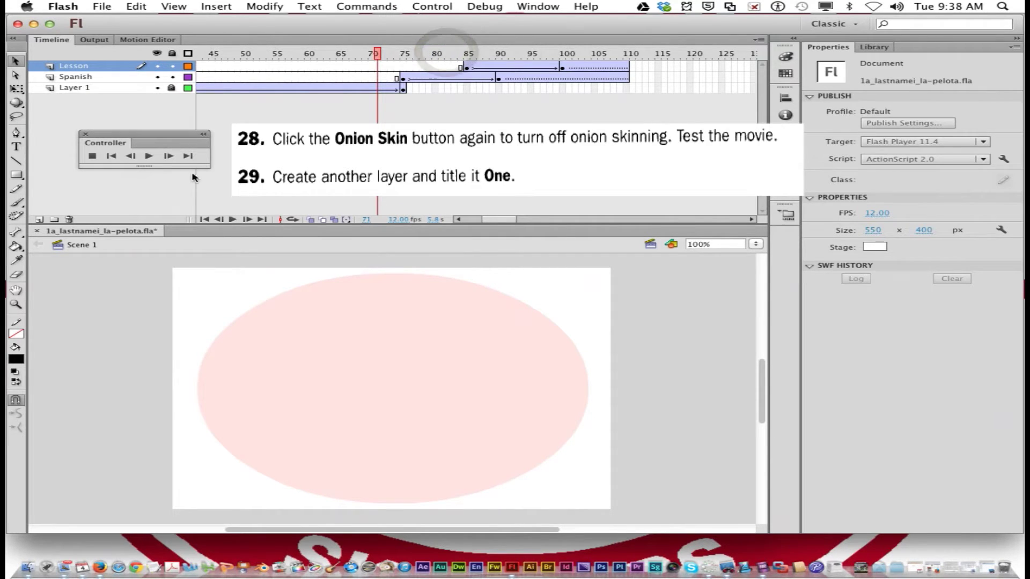
click(149, 156)
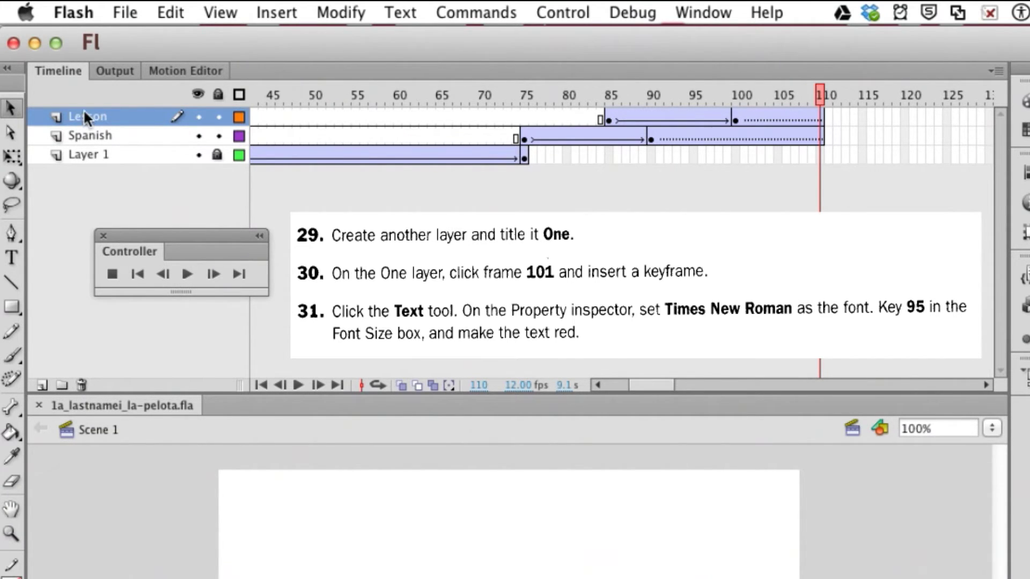
Add a new layer above the Lesson layer and name it One
click(41, 384)
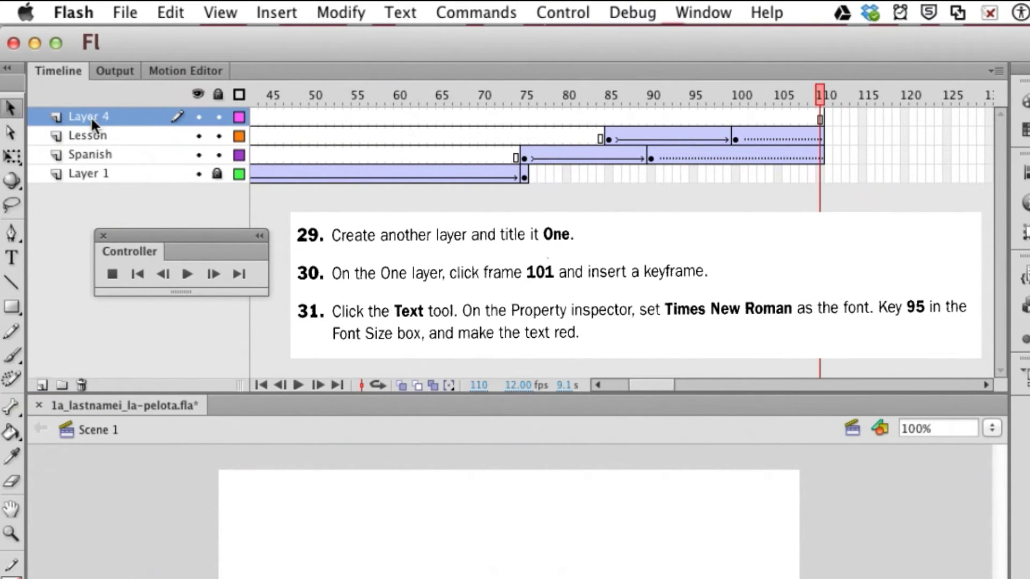
double_click(92, 117)
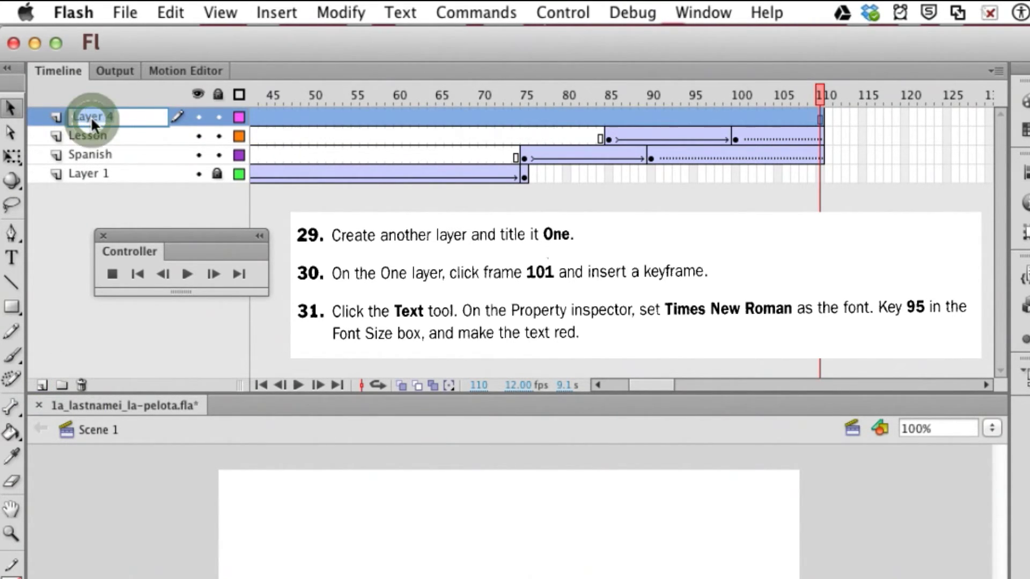
text(O)
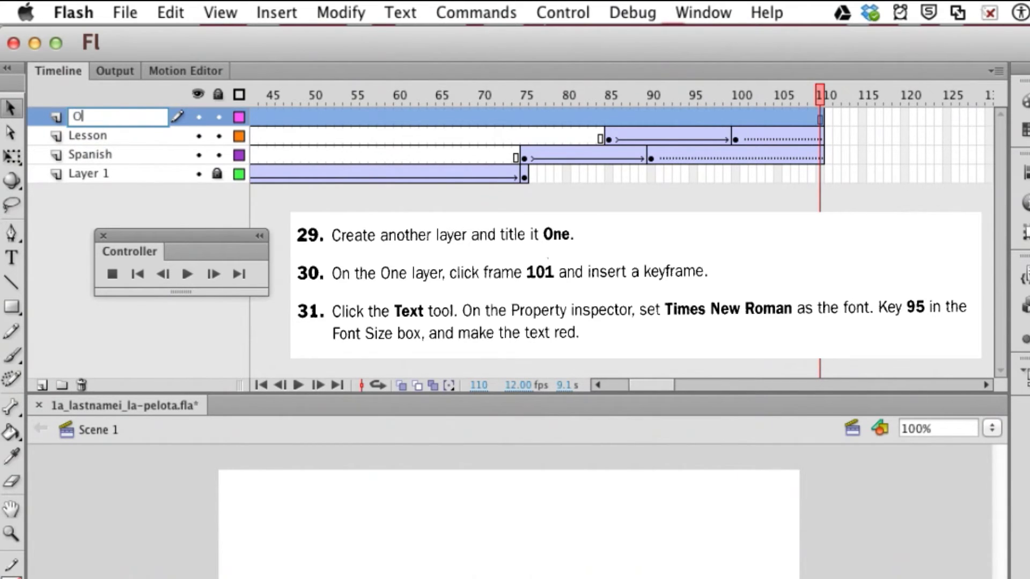
text(ne)
click(262, 117)
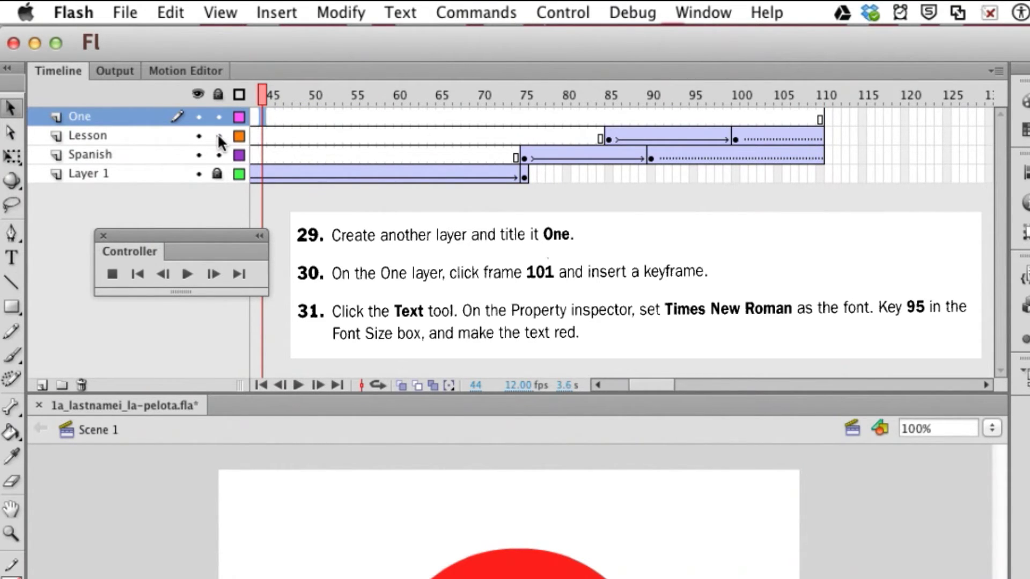
Lock the Lesson and Spanish layers and insert a keyframe at frame 101 of the One layer
click(218, 138)
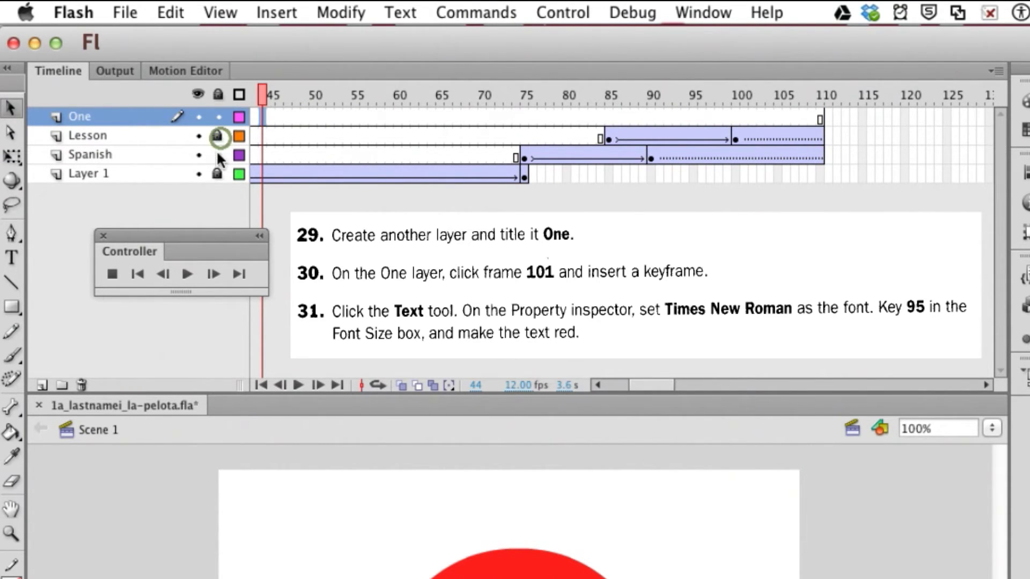
click(218, 155)
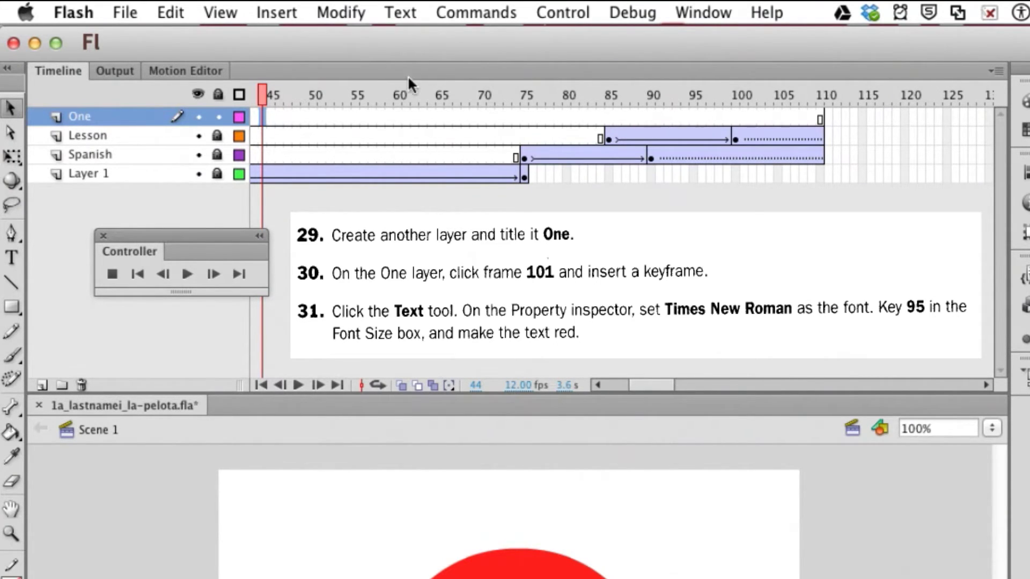
click(745, 117)
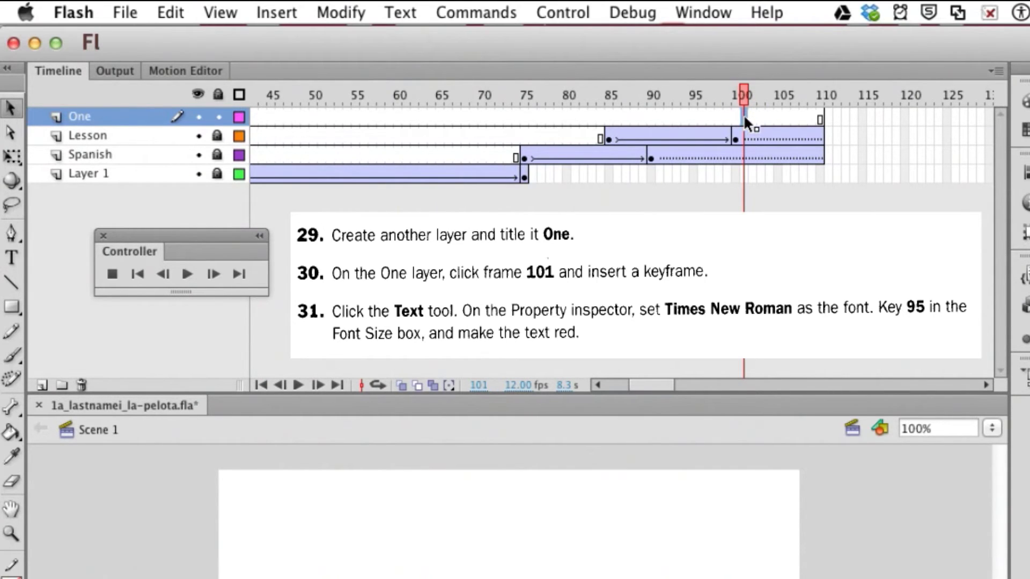
key(F6)
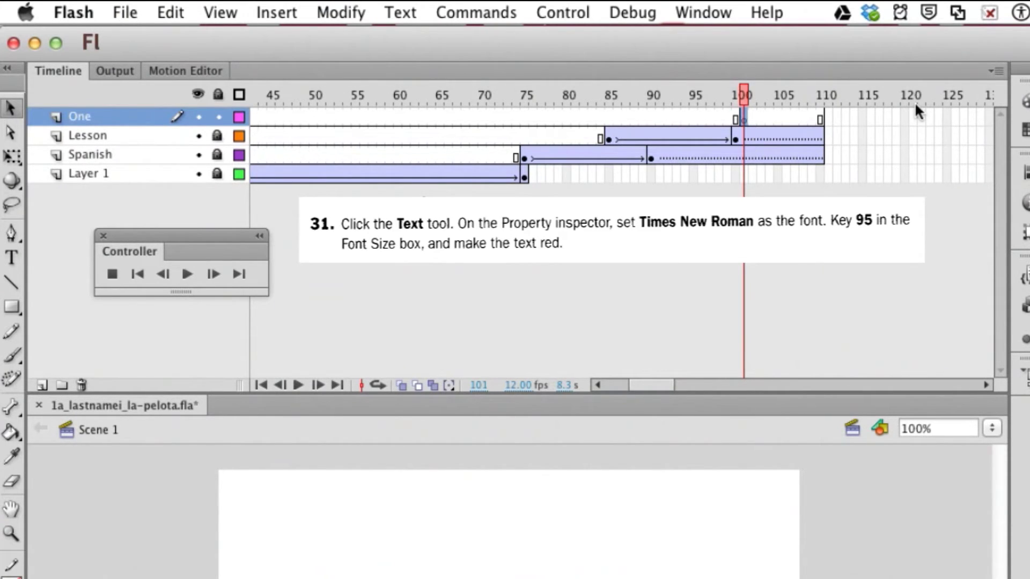
Set the Text tool to a 95 pt font size and red text color
click(12, 256)
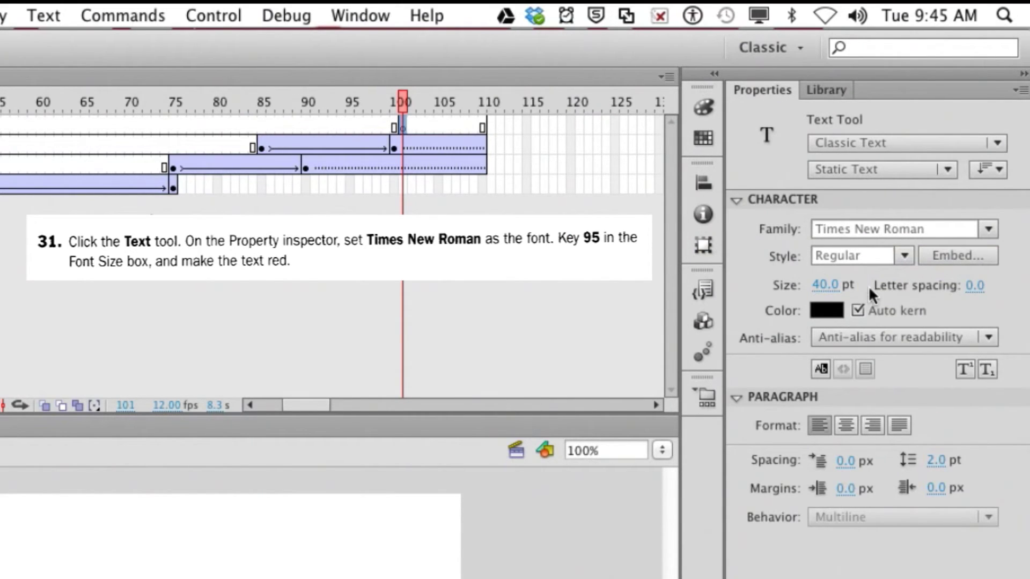
click(823, 283)
text(95)
key(Return)
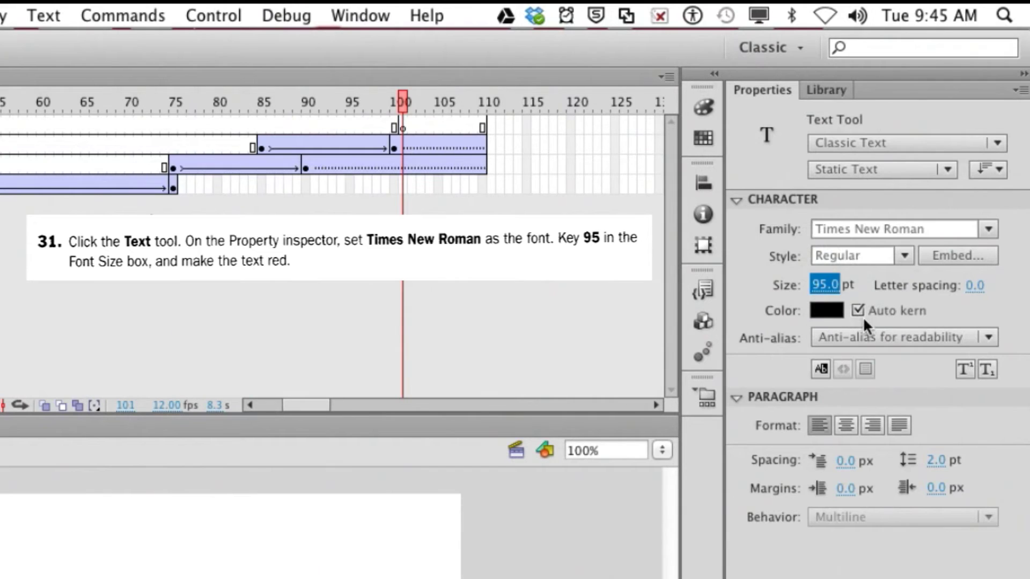
click(826, 310)
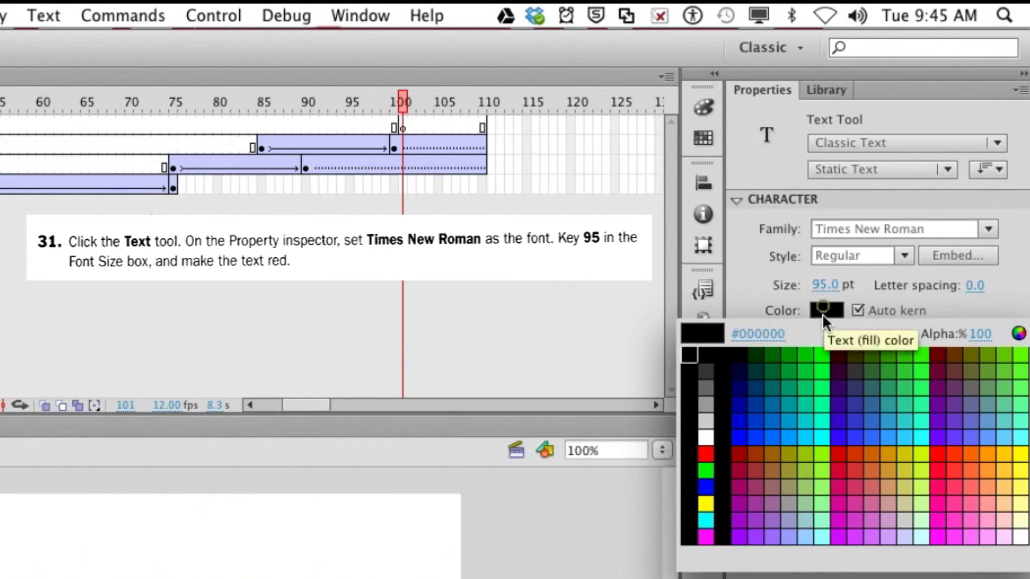
click(706, 456)
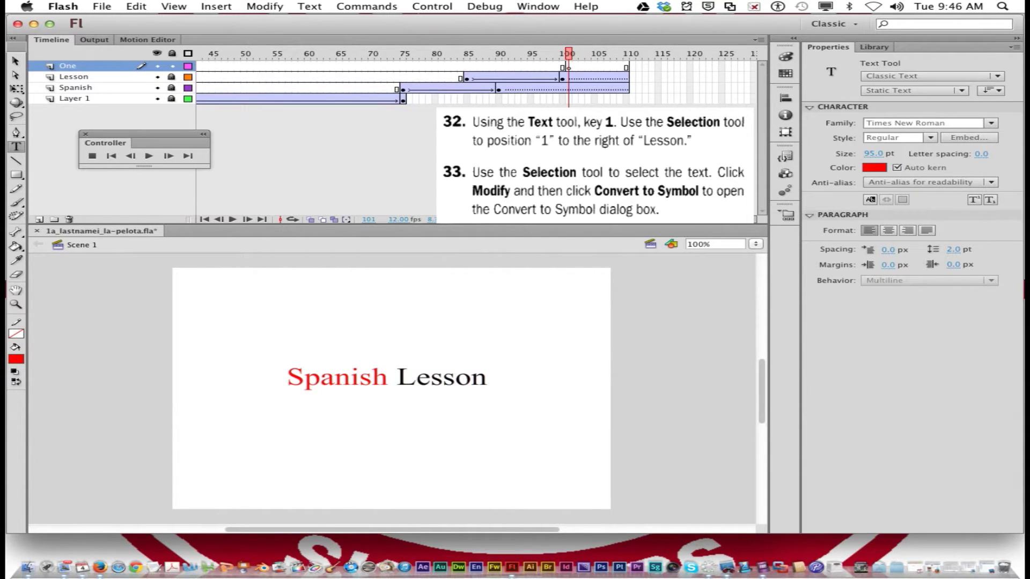
Add the text "1" at frame 101 and position it just after "Lesson", at about X 389, Y 110
click(505, 353)
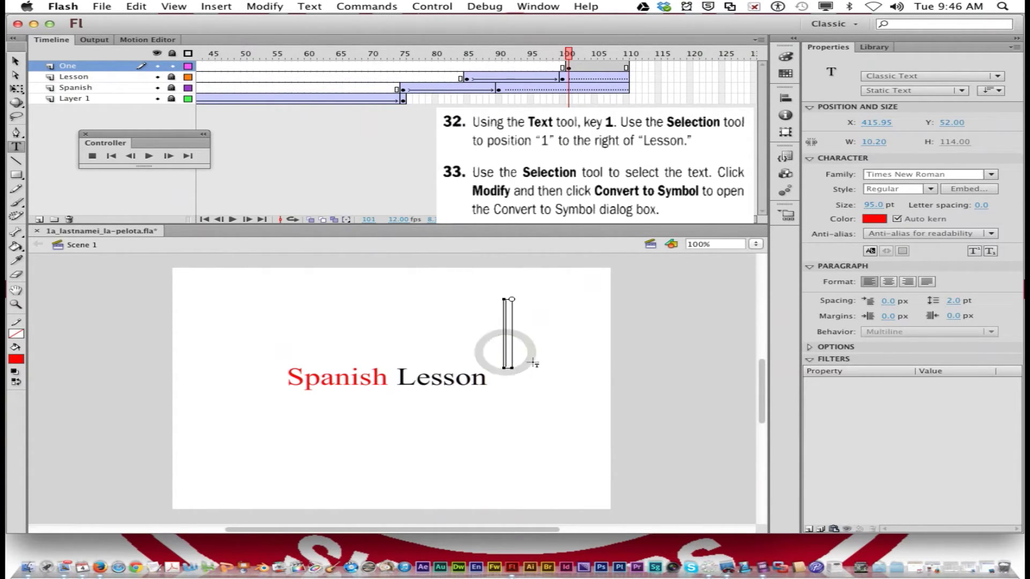
text(1)
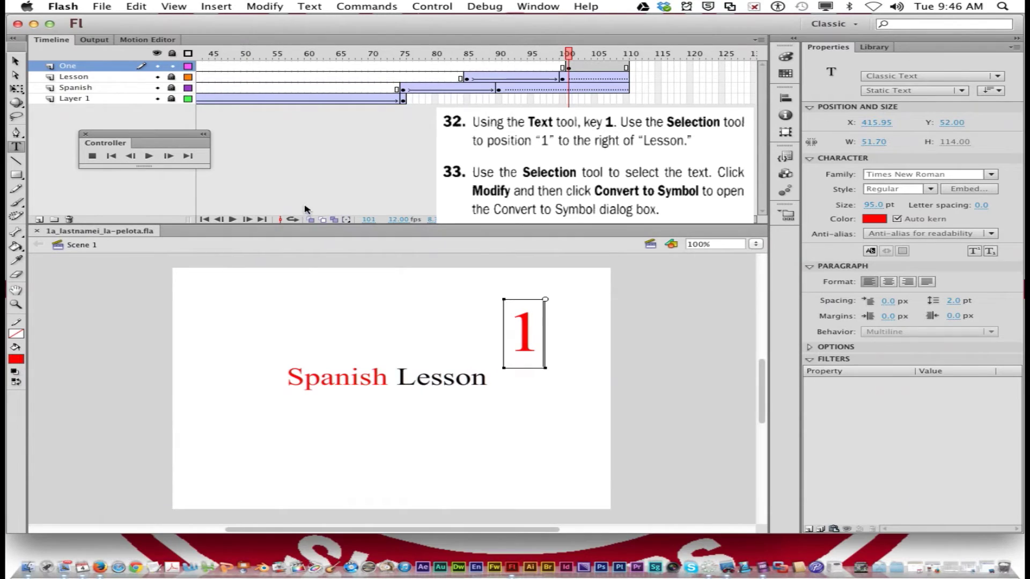
click(15, 61)
drag(524, 339, 506, 371)
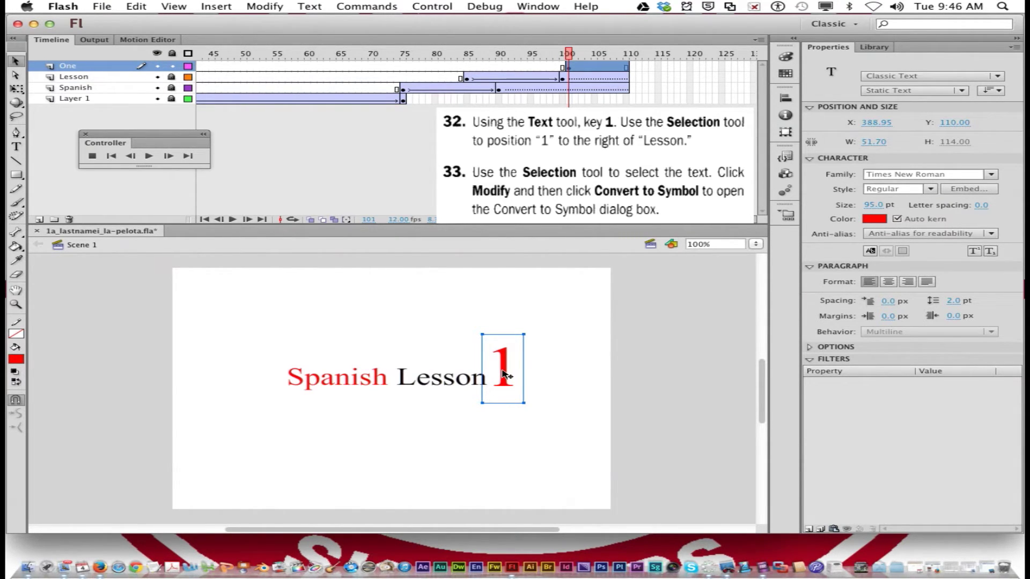
Convert the "1" text to a graphic symbol named Text 3
click(504, 373)
click(268, 7)
click(281, 40)
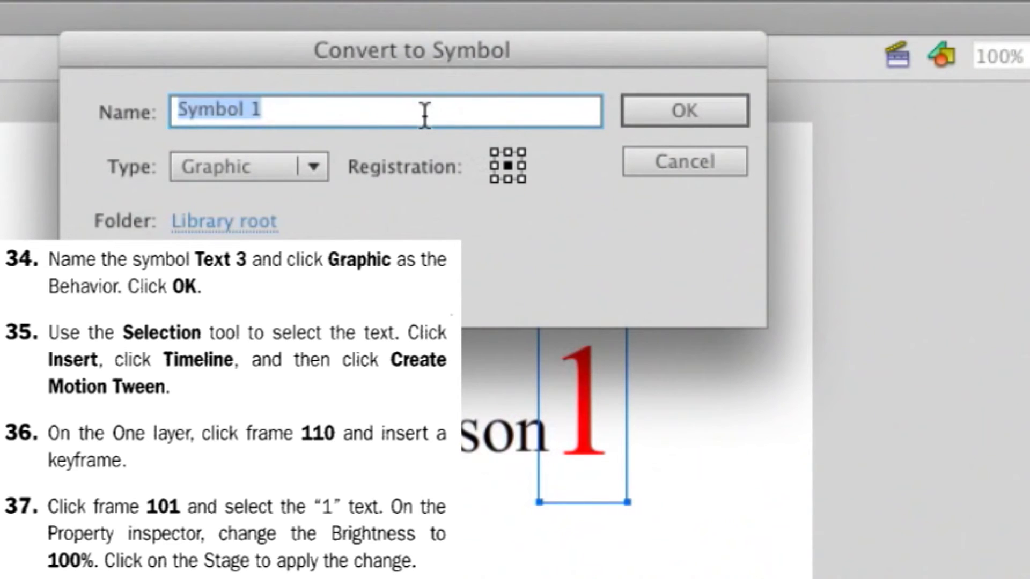
text(Text)
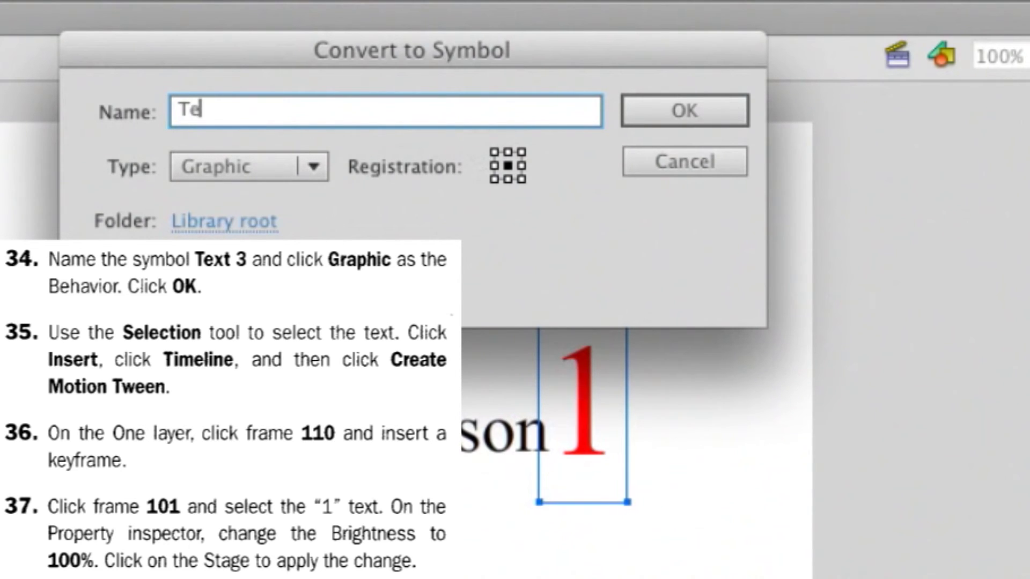
text( 3)
click(717, 107)
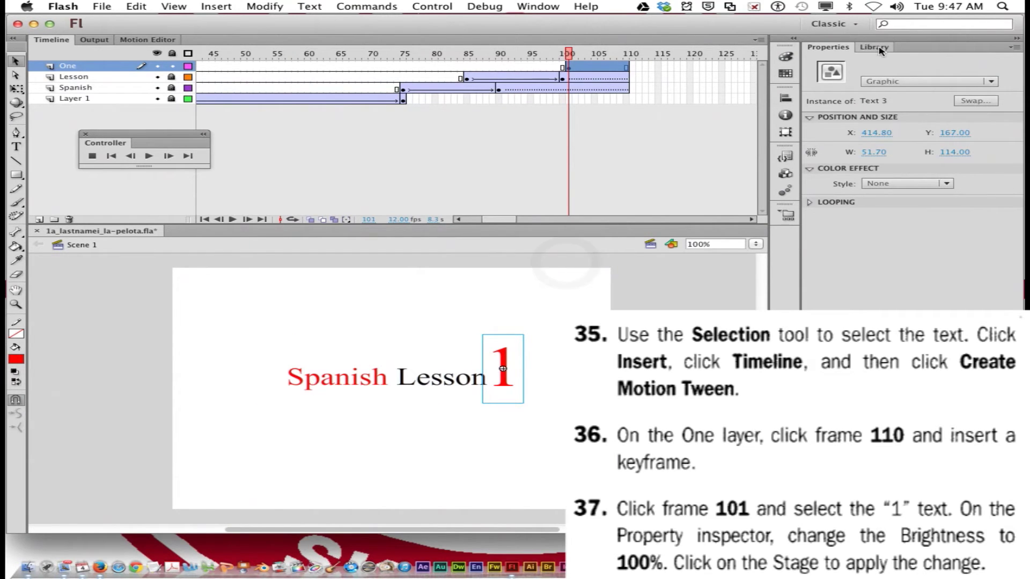
Preview the Text 1, Text 2 and Text 3 symbols in the document's library
click(875, 47)
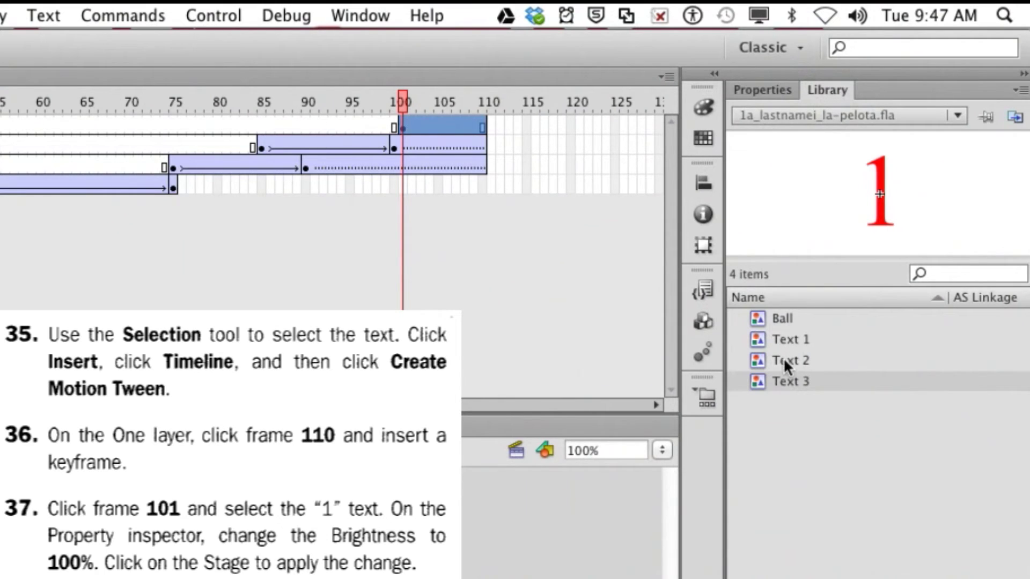
click(784, 361)
click(779, 345)
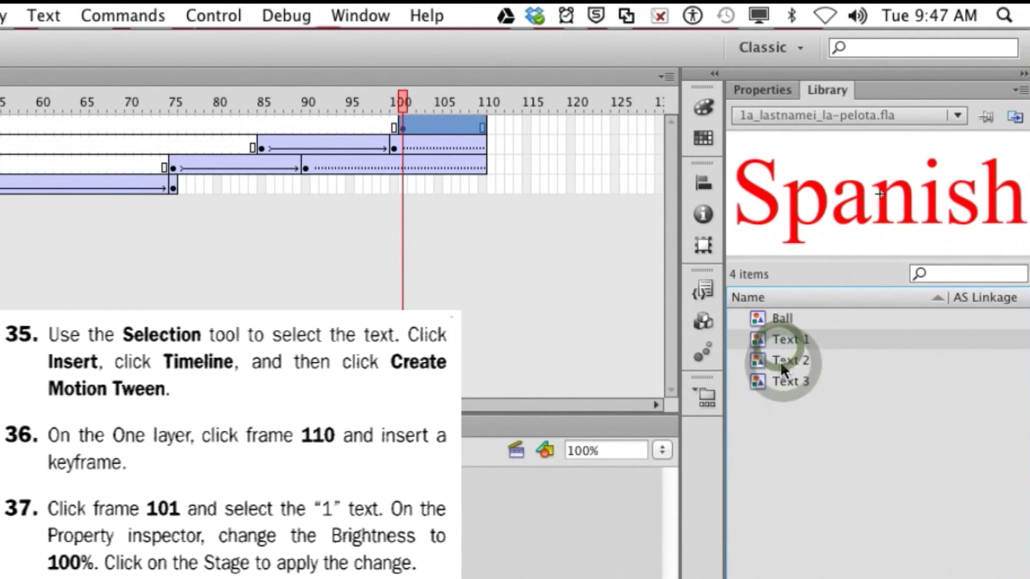
click(780, 362)
click(783, 383)
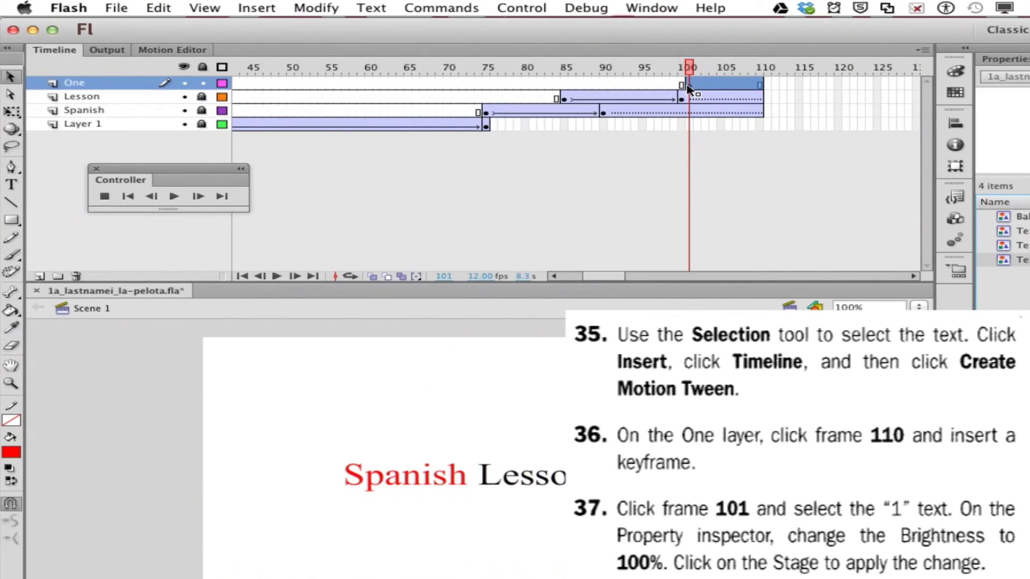
Create a classic tween from frame 101 of the One layer
click(568, 66)
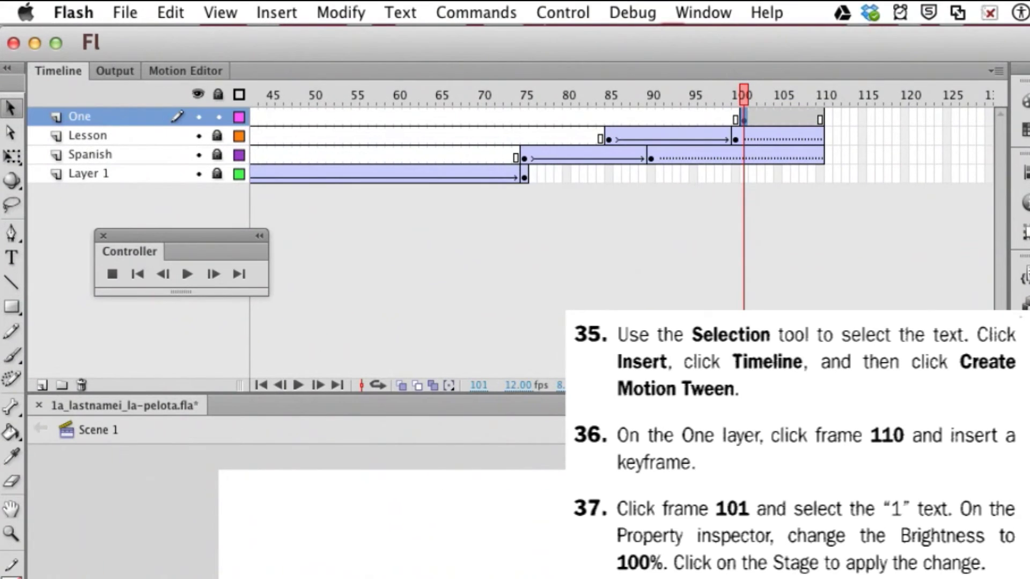
click(279, 12)
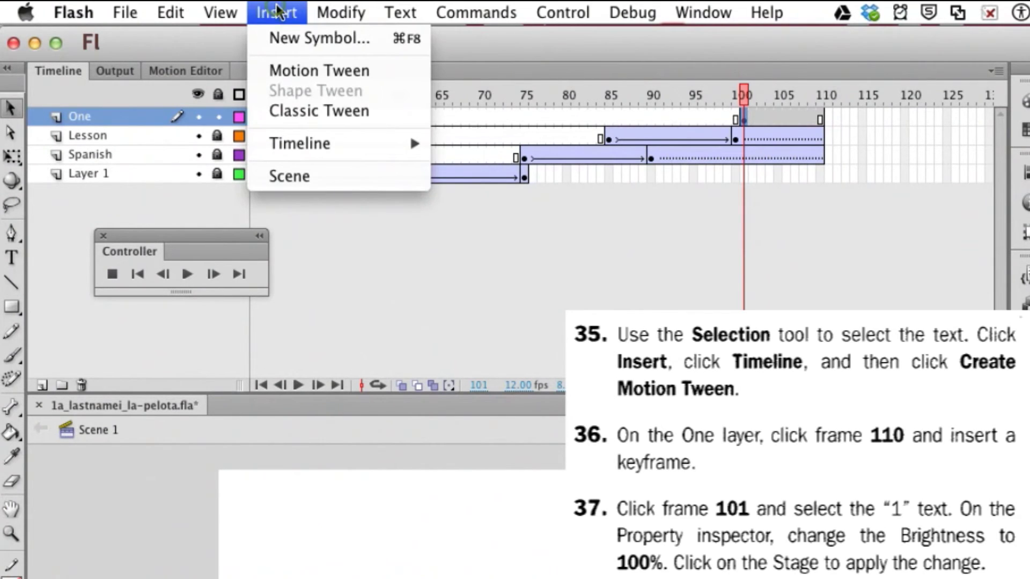
click(323, 108)
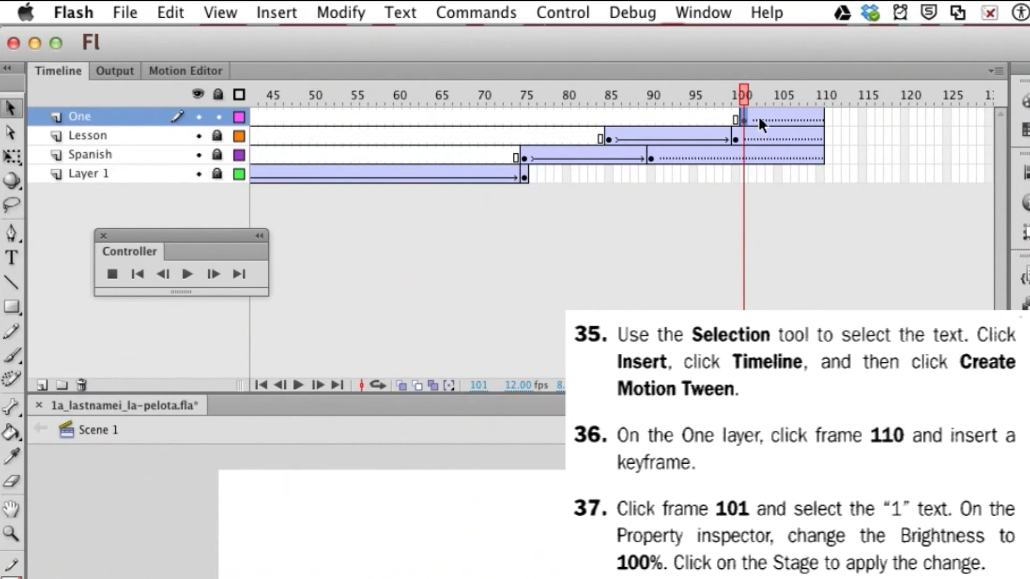
Insert a keyframe at frame 110 of the One layer and check the keyframes at frames 101 and 110
click(820, 119)
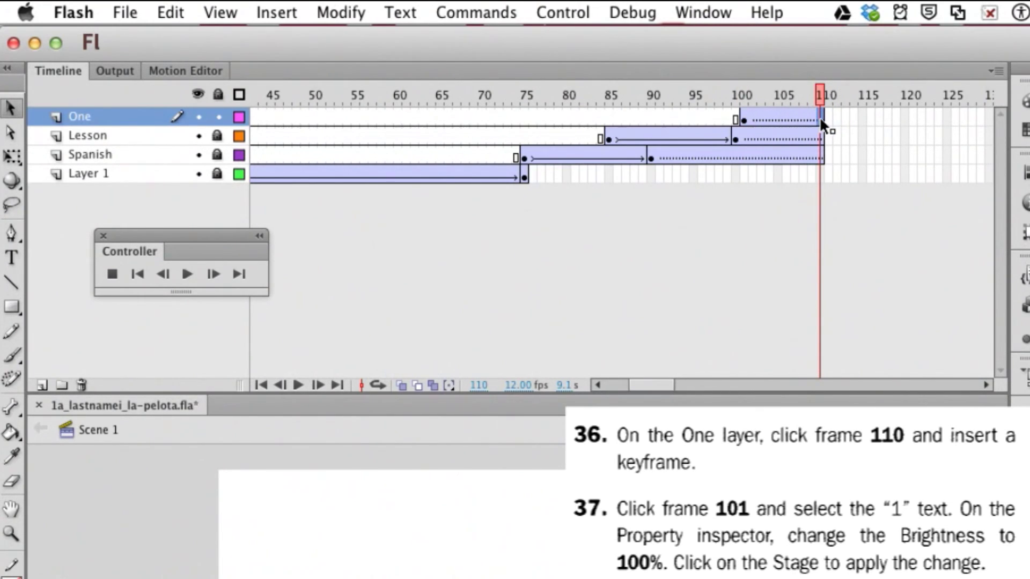
key(F6)
click(819, 116)
click(744, 118)
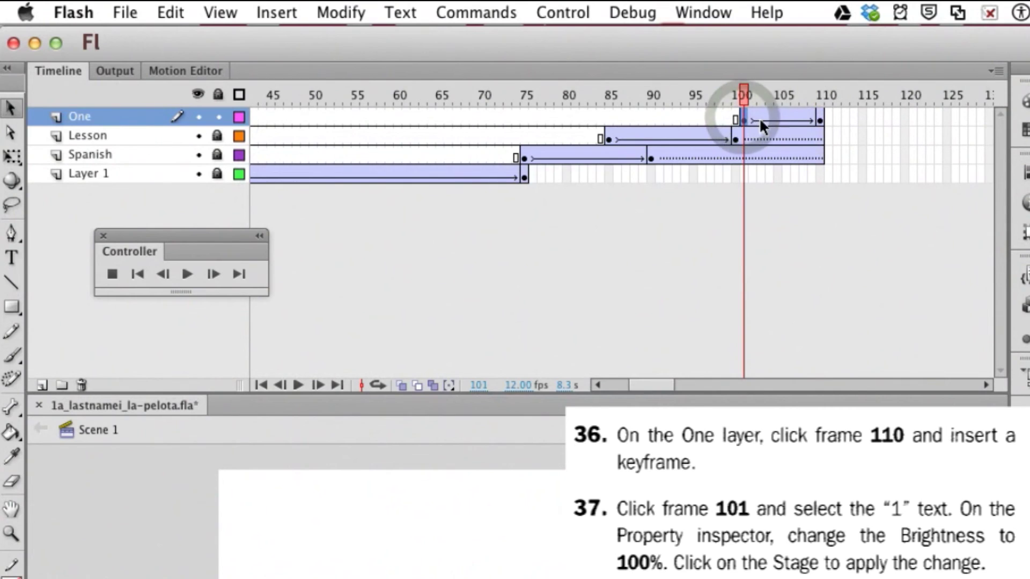
click(820, 119)
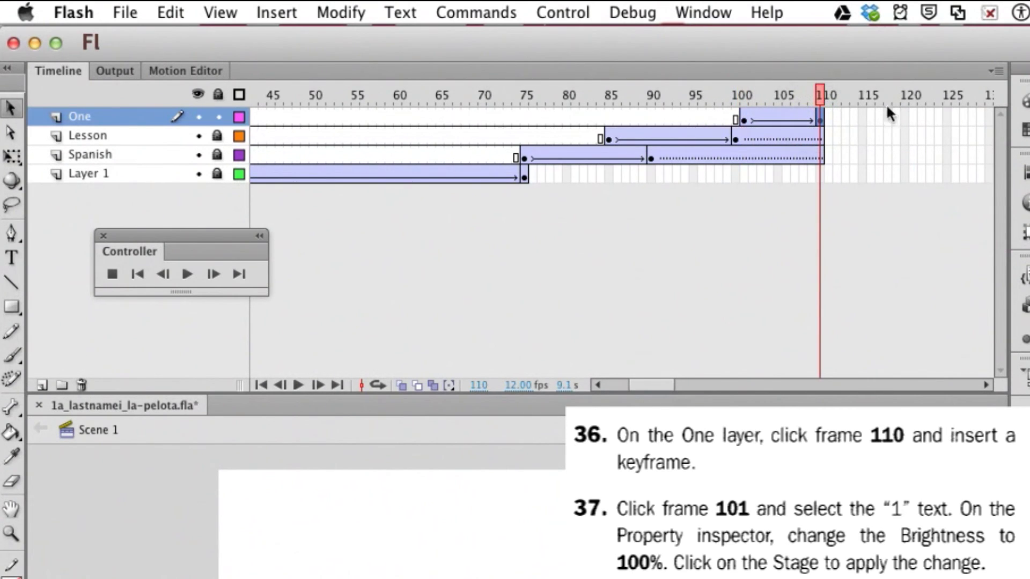
Apply a Brightness color effect of 100% to the "1" at frame 101 of the One layer
click(744, 119)
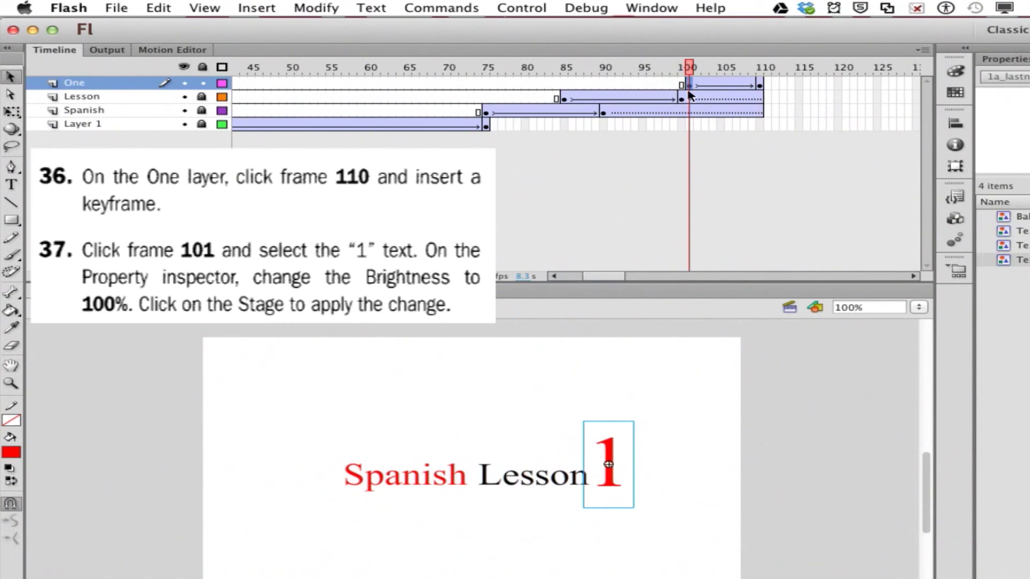
click(610, 450)
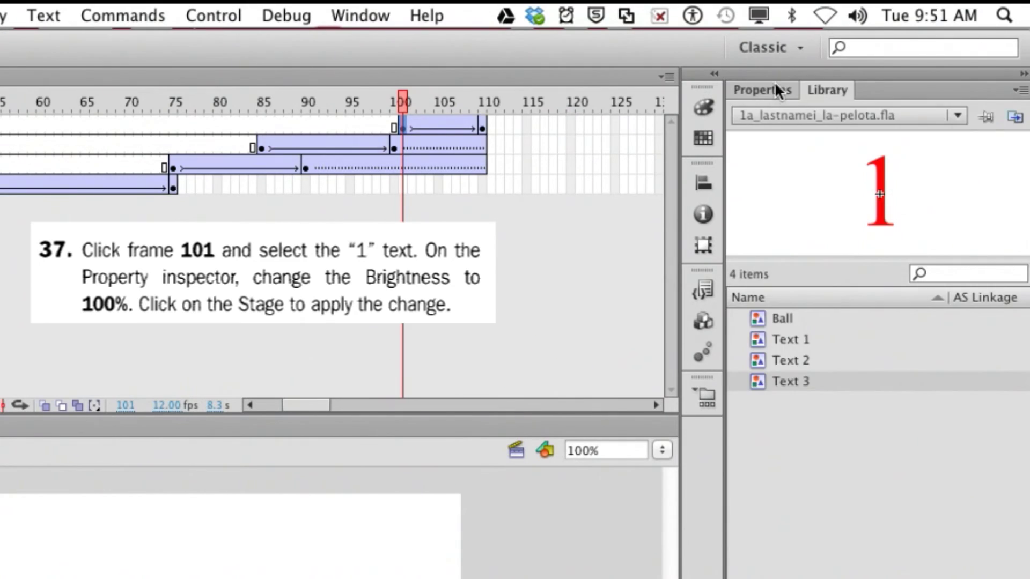
click(777, 92)
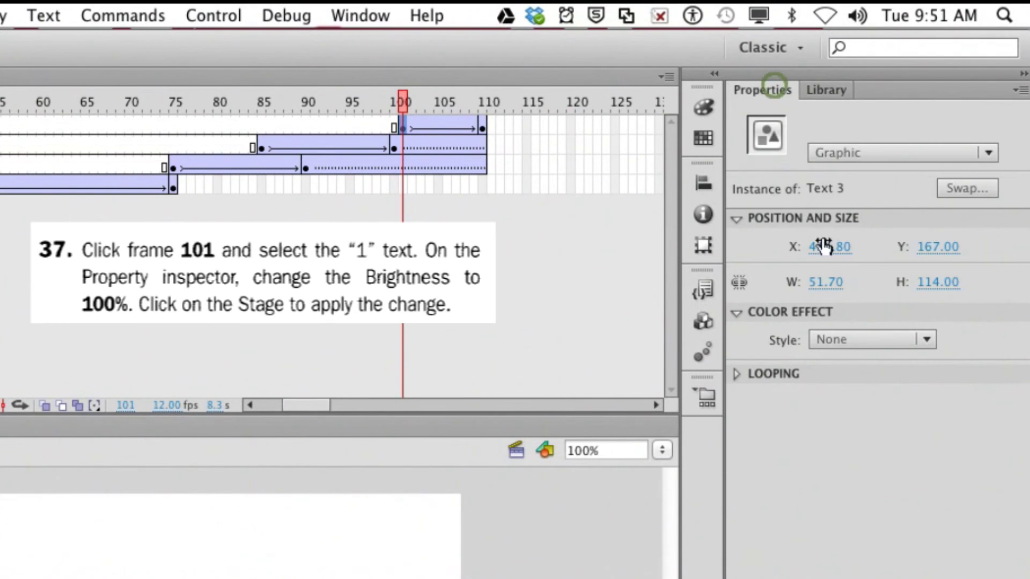
click(861, 339)
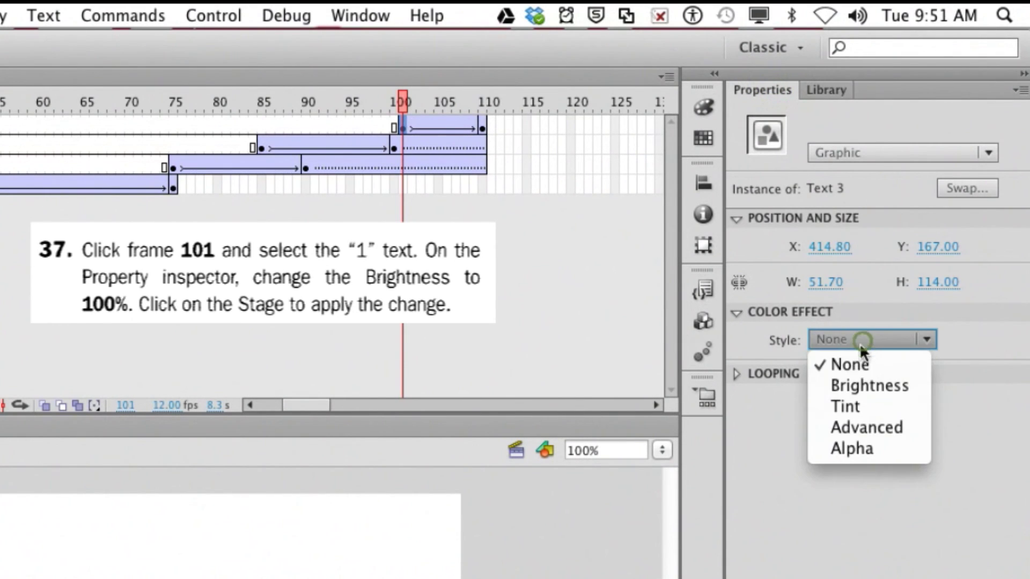
click(858, 385)
drag(857, 375, 919, 372)
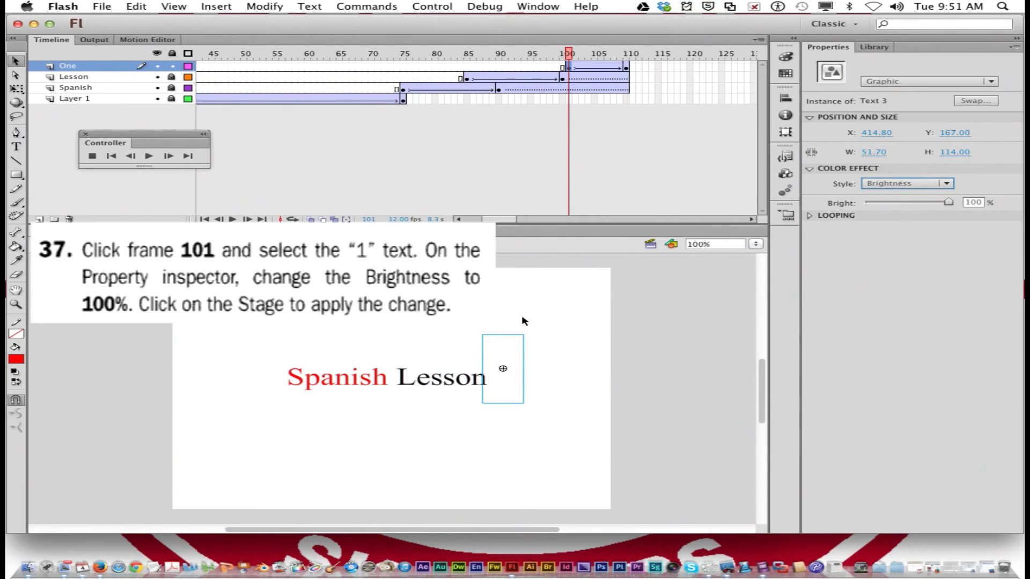
click(362, 574)
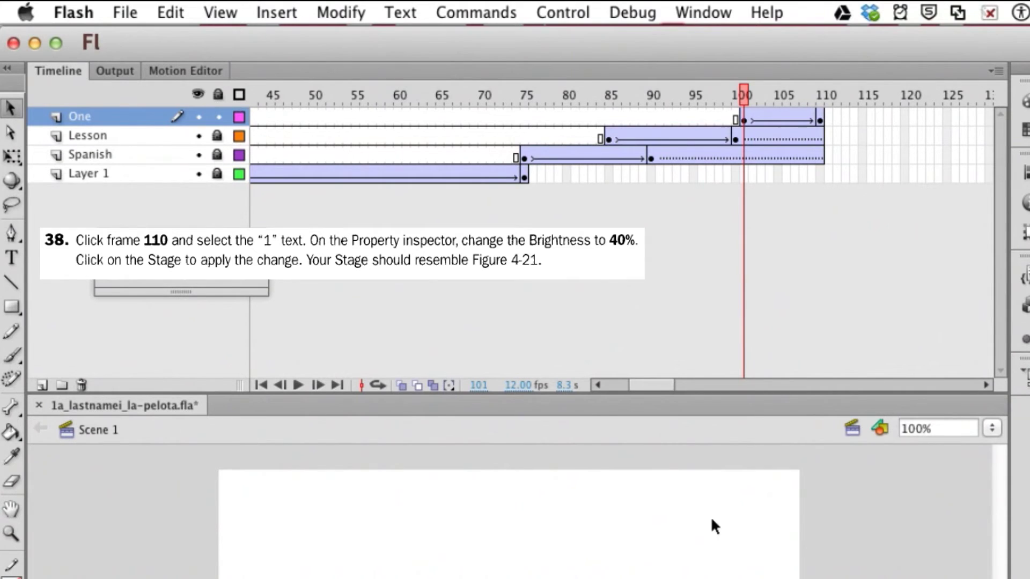
Apply a Brightness color effect of 40% to the "1" at frame 110 of the One layer
click(820, 117)
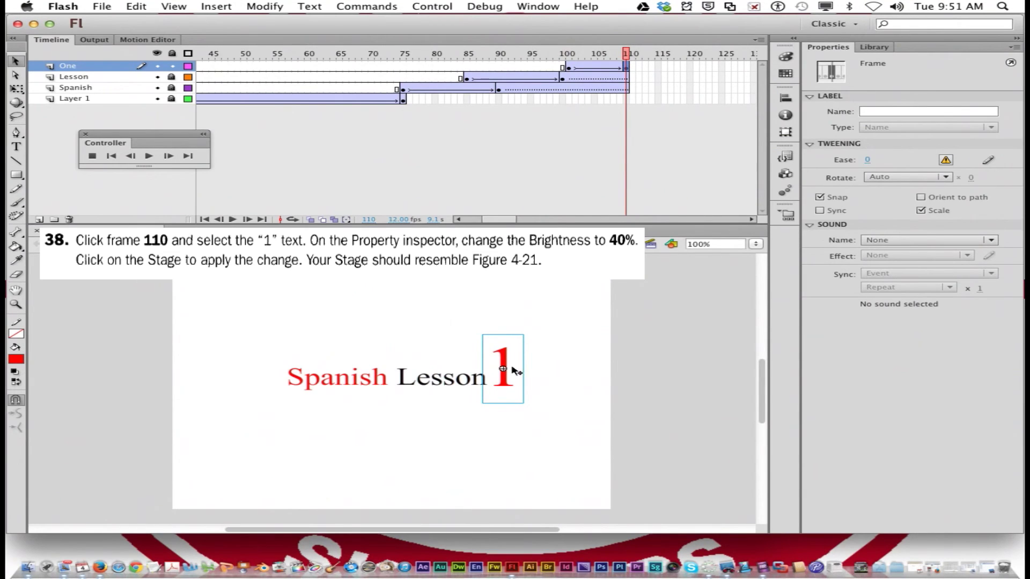
click(509, 370)
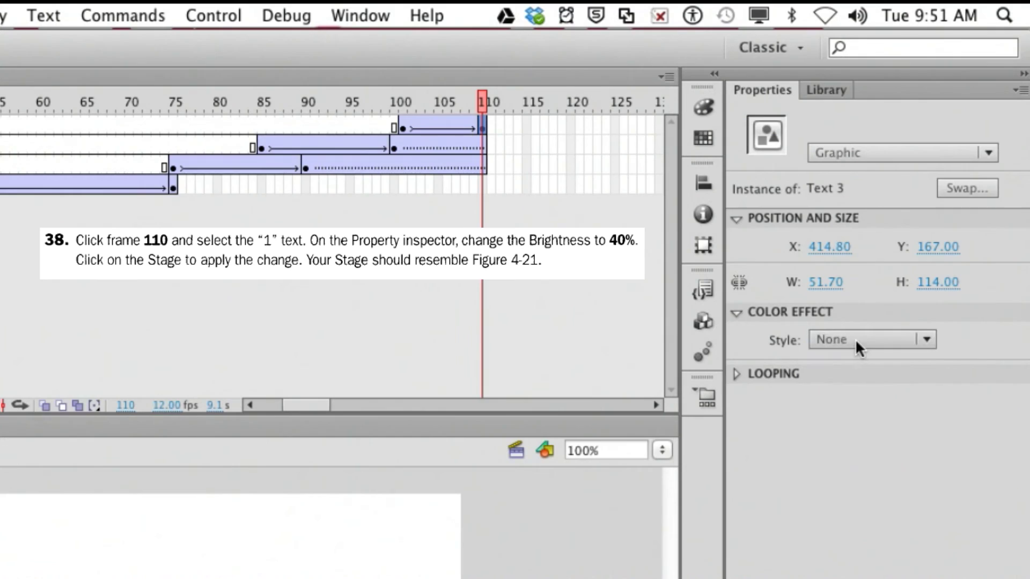
click(894, 184)
click(844, 385)
drag(929, 374, 894, 373)
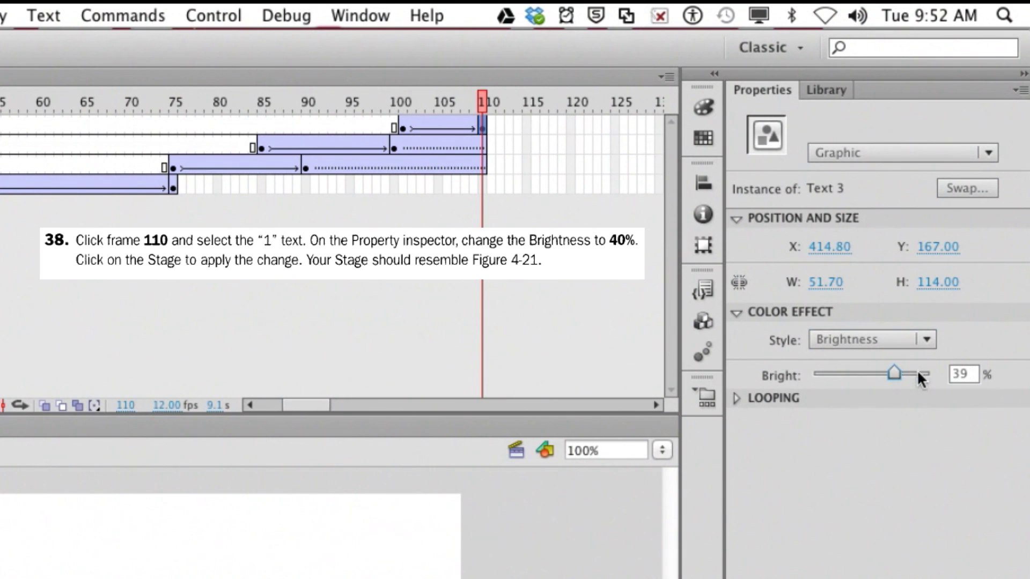
click(952, 374)
text(40)
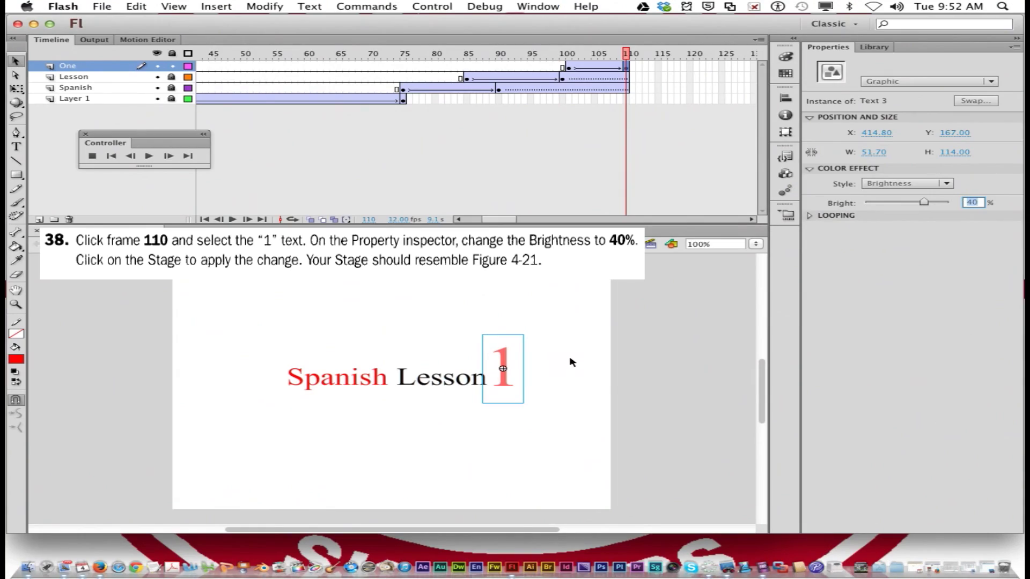
click(570, 359)
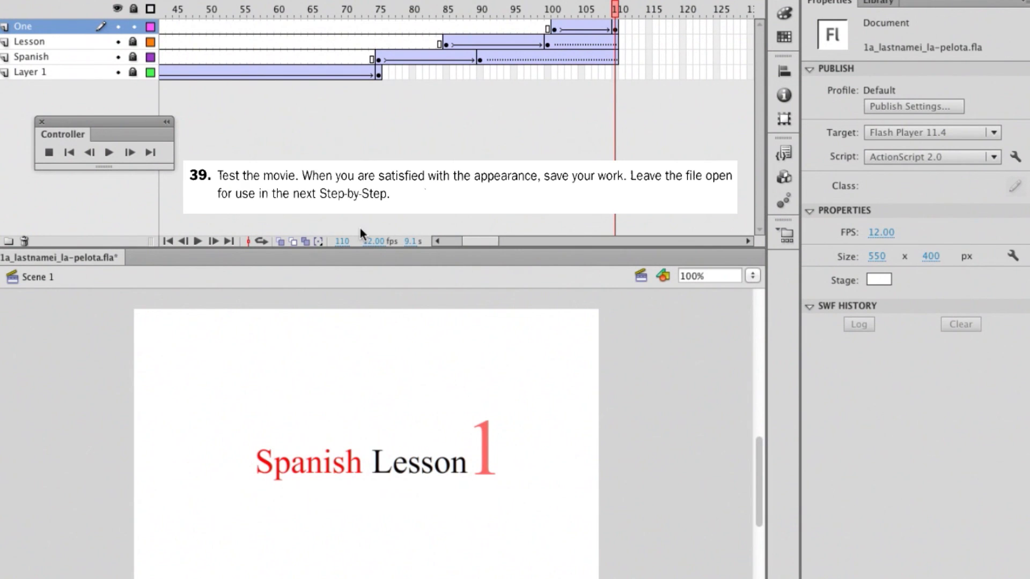
Play the animation through to its last frame to test it, and save the document
click(112, 154)
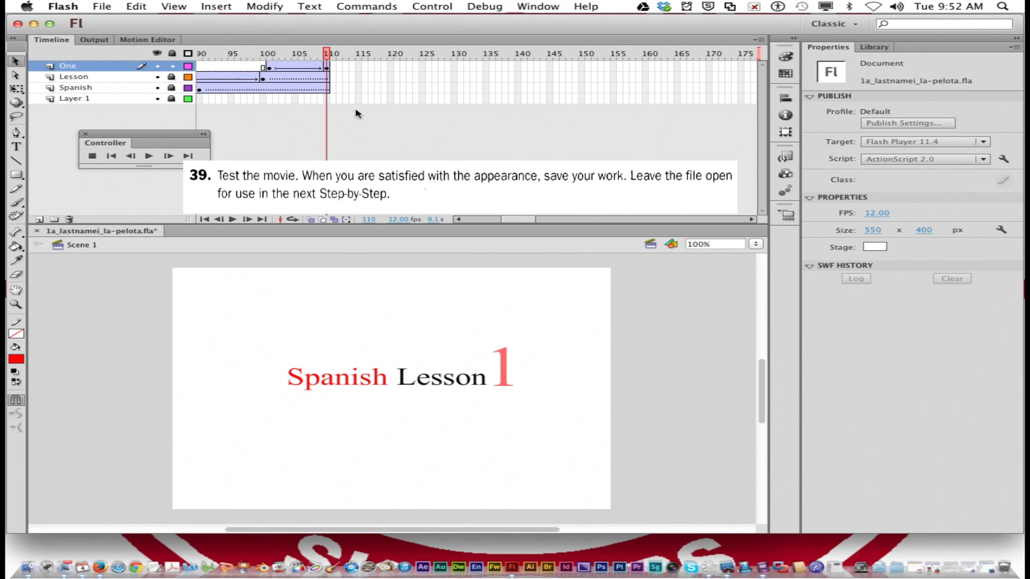
click(102, 6)
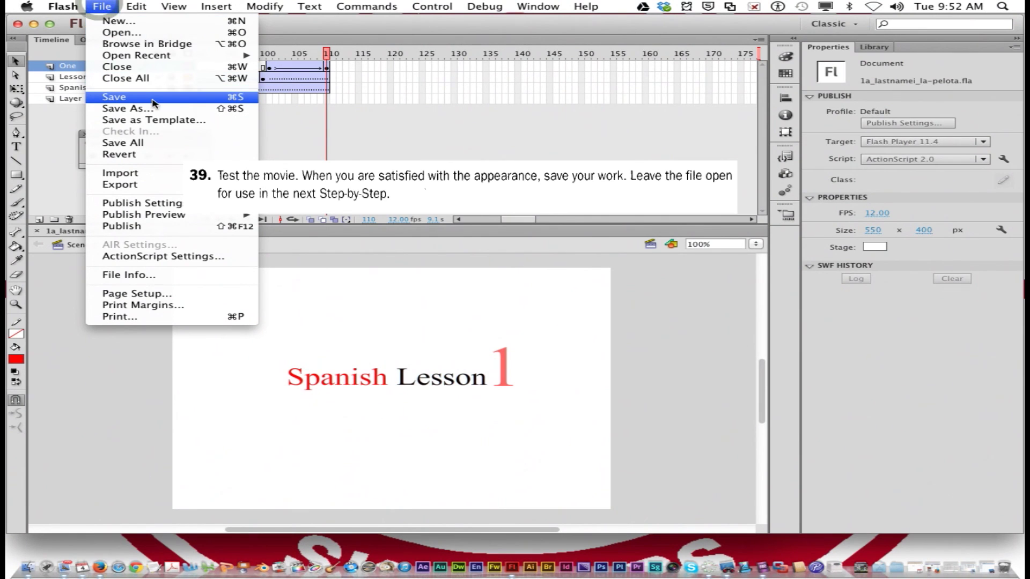